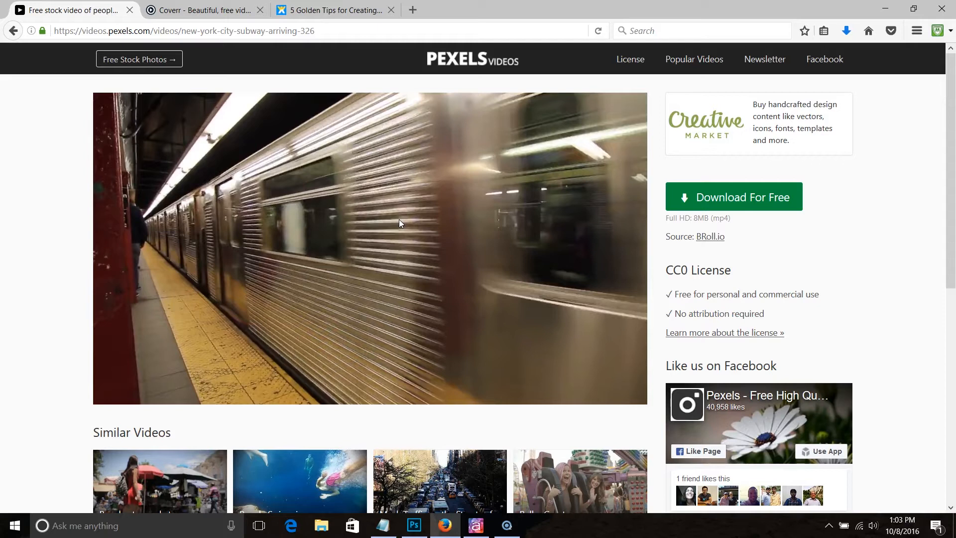
Switch to Photoshop and choose the subway video from the Desktop for importing its video frames to layers
{"action": "left_click", "coordinate": [413, 525]}
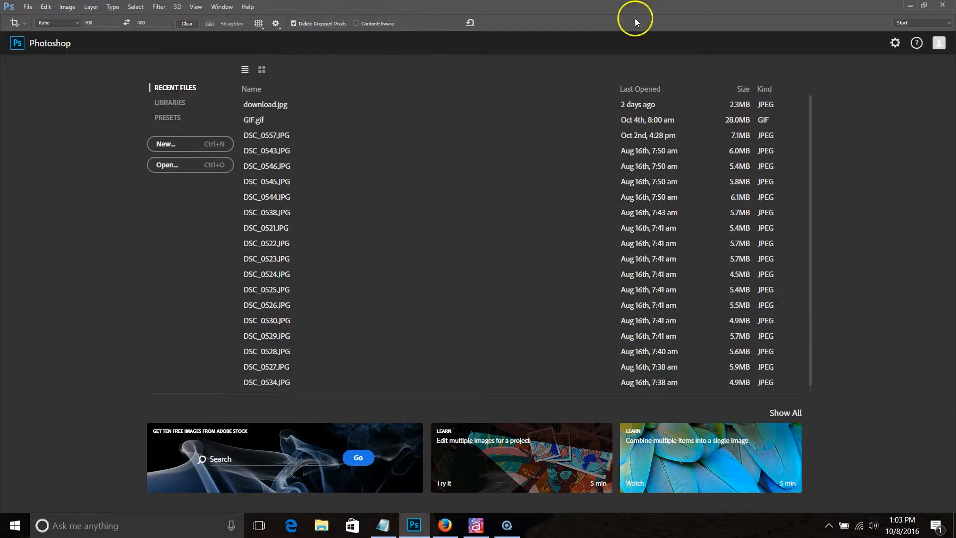
{"action": "left_click", "coordinate": [31, 6]}
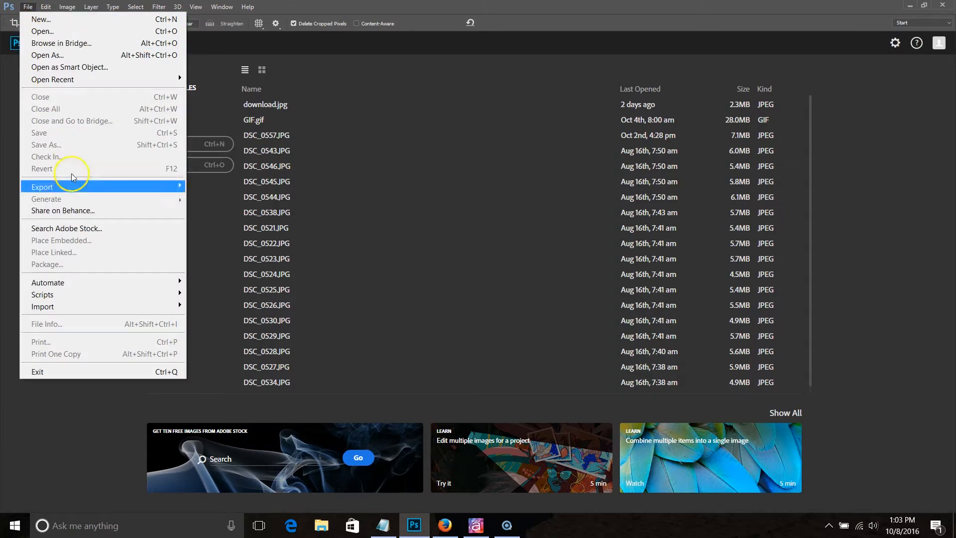
{"action": "mouse_move", "coordinate": [88, 314]}
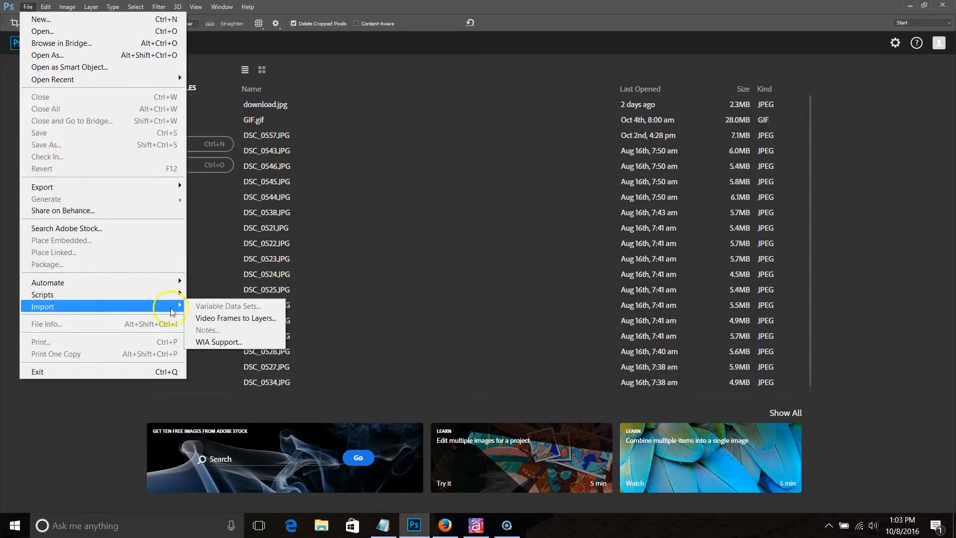
{"action": "left_click", "coordinate": [252, 318]}
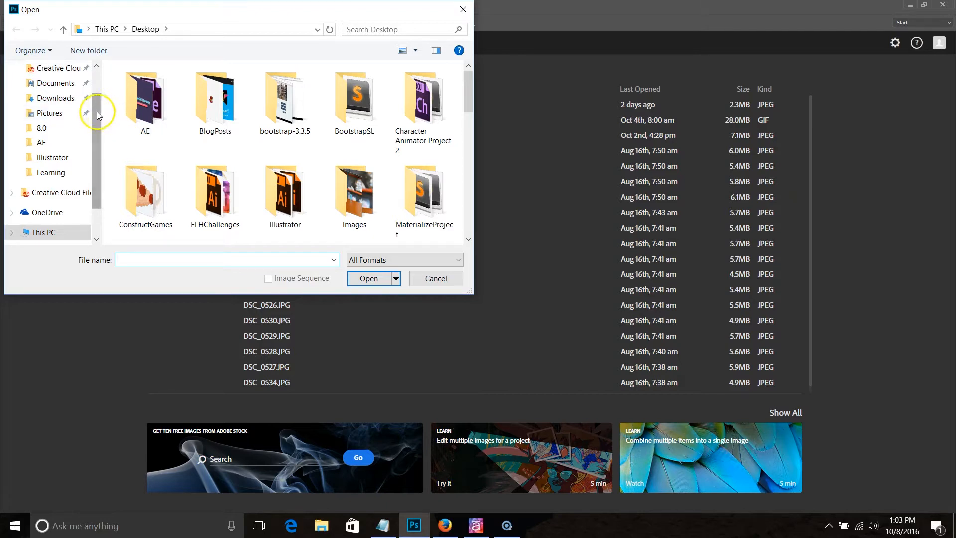
{"action": "left_click_drag", "start_coordinate": [100, 102], "coordinate": [100, 76]}
{"action": "left_click", "coordinate": [49, 94]}
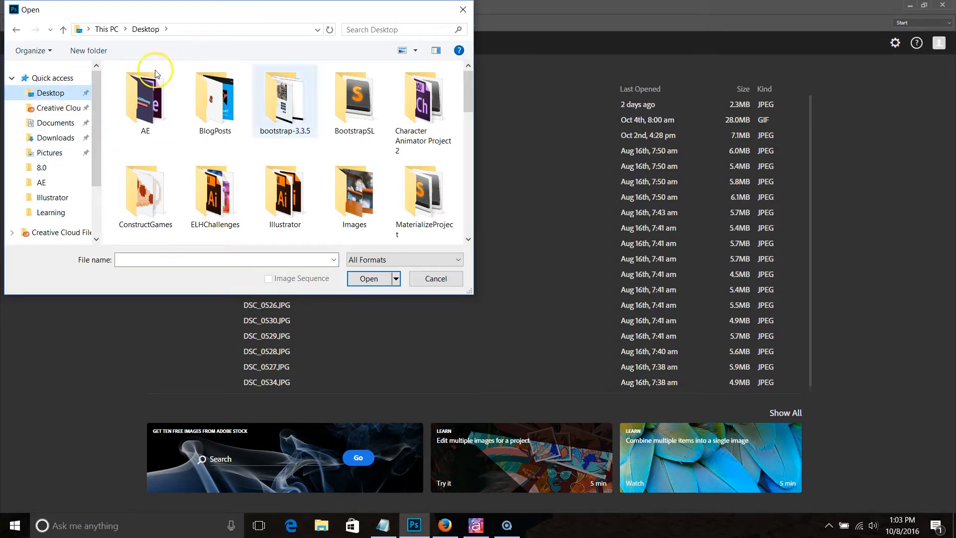
{"action": "mouse_move", "coordinate": [470, 96]}
{"action": "left_mouse_down"}
{"action": "mouse_move", "coordinate": [467, 219]}
{"action": "mouse_move", "coordinate": [468, 139]}
{"action": "left_mouse_up"}
{"action": "left_click", "coordinate": [215, 181]}
{"action": "left_click", "coordinate": [376, 274]}
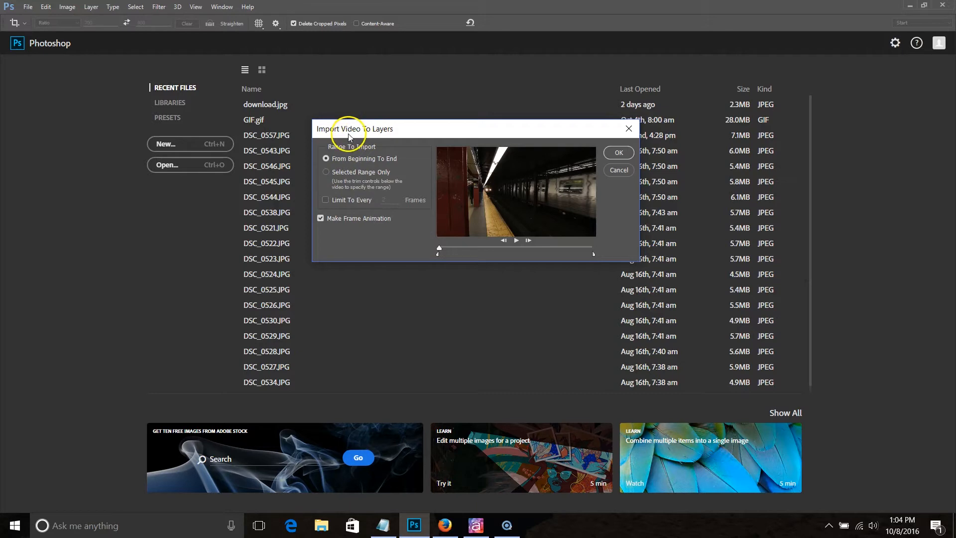
Restrict the import to a selected range starting about a quarter into the clip and ending before two thirds, and preview it
{"action": "left_click", "coordinate": [349, 173]}
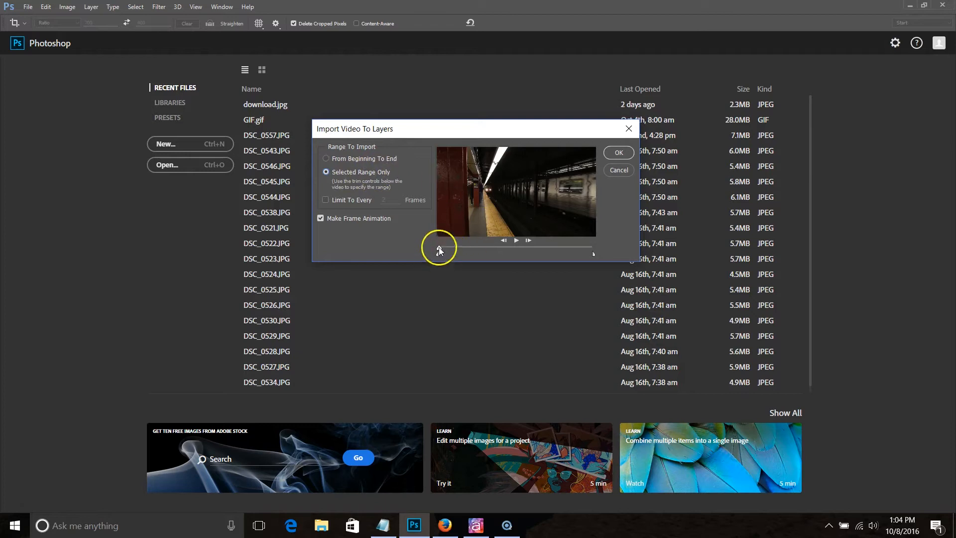
{"action": "left_click_drag", "start_coordinate": [438, 255], "coordinate": [480, 253]}
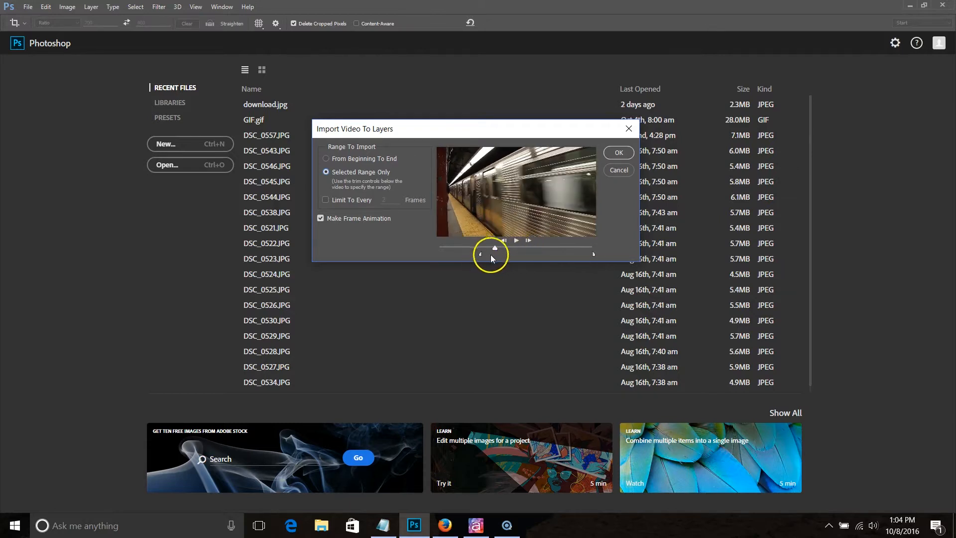
{"action": "left_click_drag", "start_coordinate": [595, 256], "coordinate": [483, 249]}
{"action": "left_click", "coordinate": [498, 247]}
{"action": "left_click", "coordinate": [521, 241]}
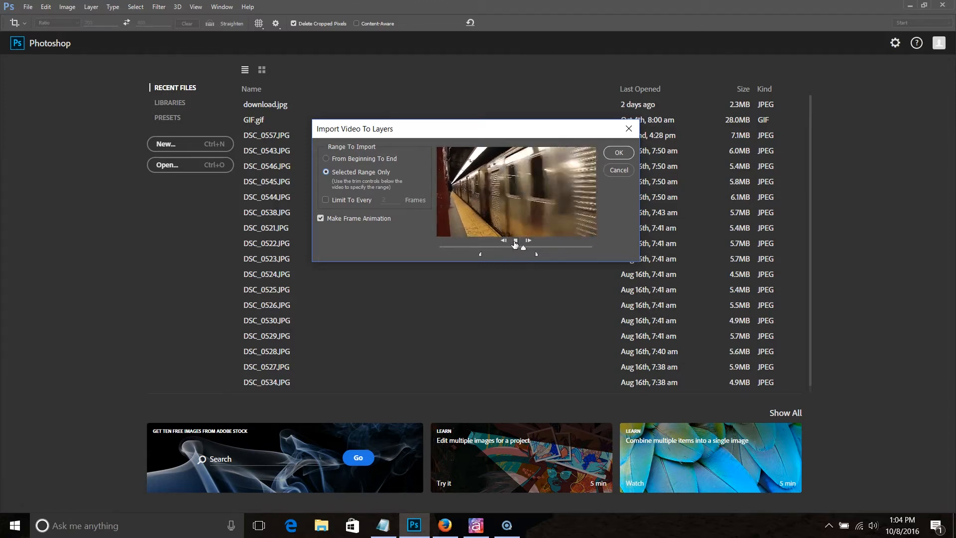
Trim the end of the import range back to about the middle of the clip and play the range
{"action": "left_click", "coordinate": [541, 257]}
{"action": "left_click_drag", "start_coordinate": [534, 256], "coordinate": [518, 255]}
{"action": "left_click", "coordinate": [526, 248]}
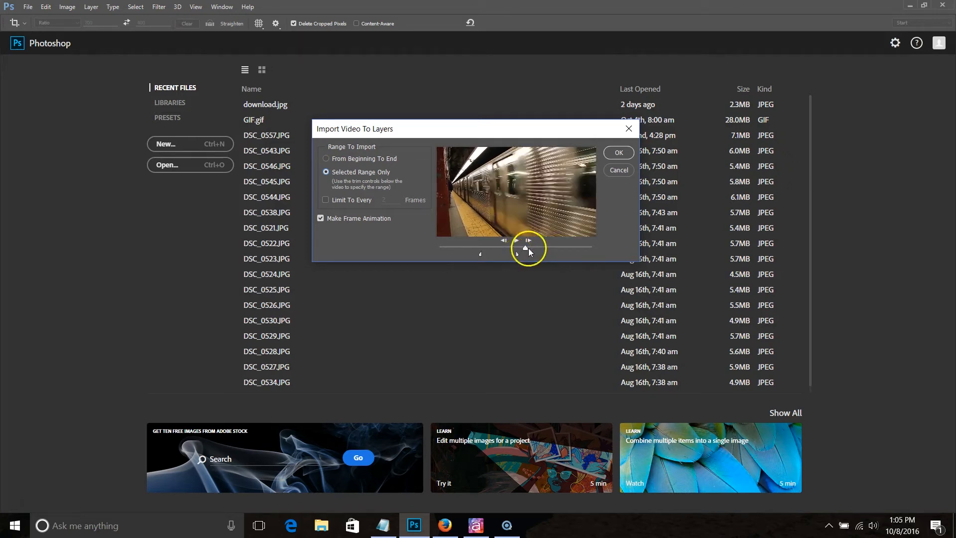
{"action": "left_click_drag", "start_coordinate": [525, 248], "coordinate": [482, 249]}
{"action": "left_click", "coordinate": [517, 240]}
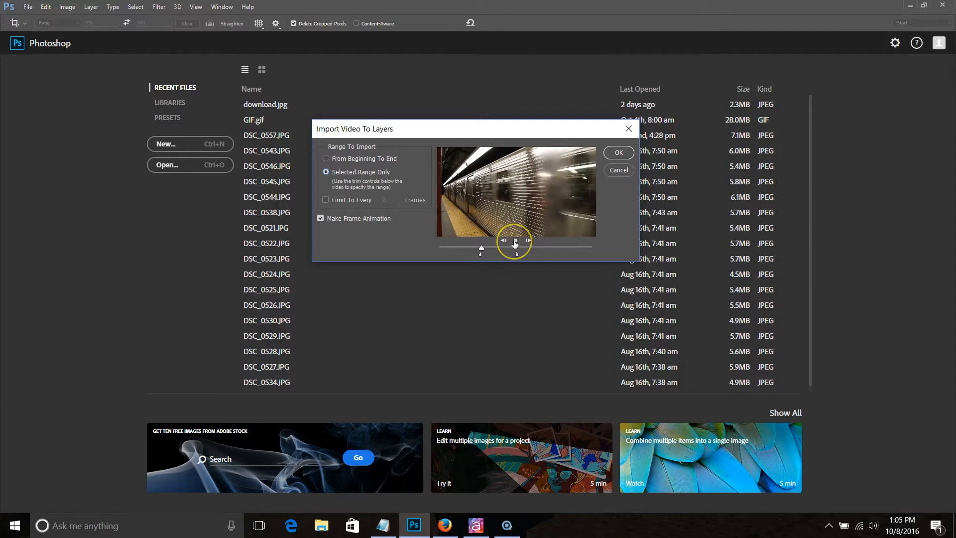
{"action": "left_click", "coordinate": [515, 242]}
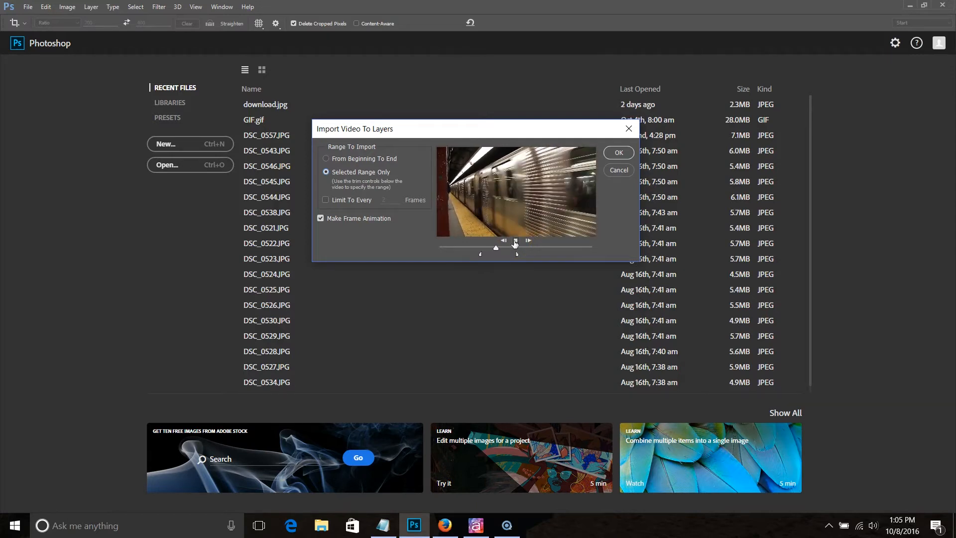
{"action": "left_click", "coordinate": [515, 242]}
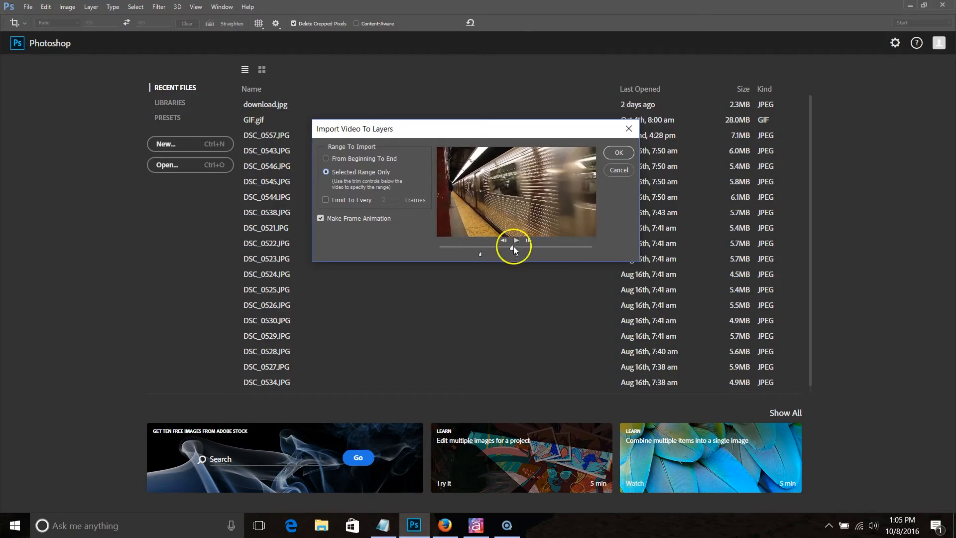
Shorten the end of the import range slightly more and import the range as a frame animation
{"action": "left_click_drag", "start_coordinate": [516, 255], "coordinate": [481, 246]}
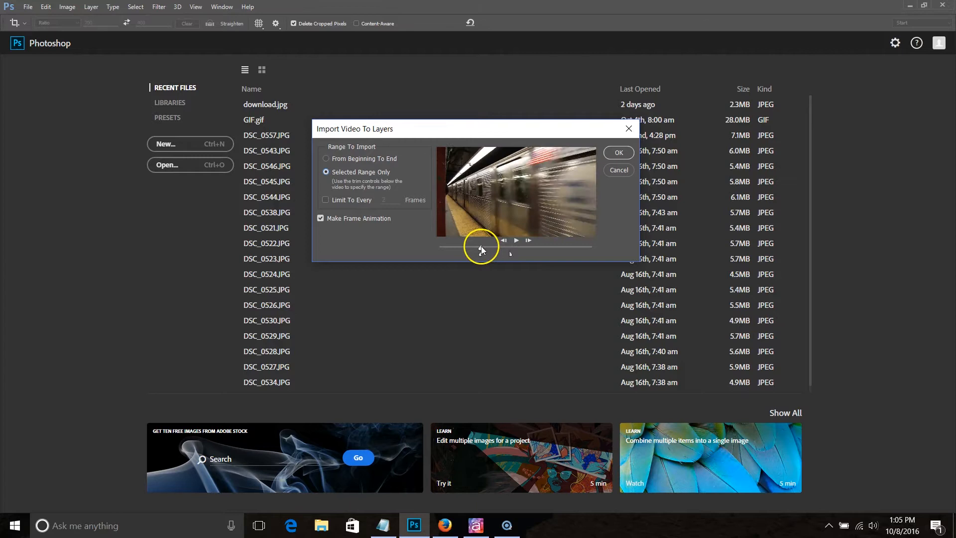
{"action": "left_click", "coordinate": [514, 240]}
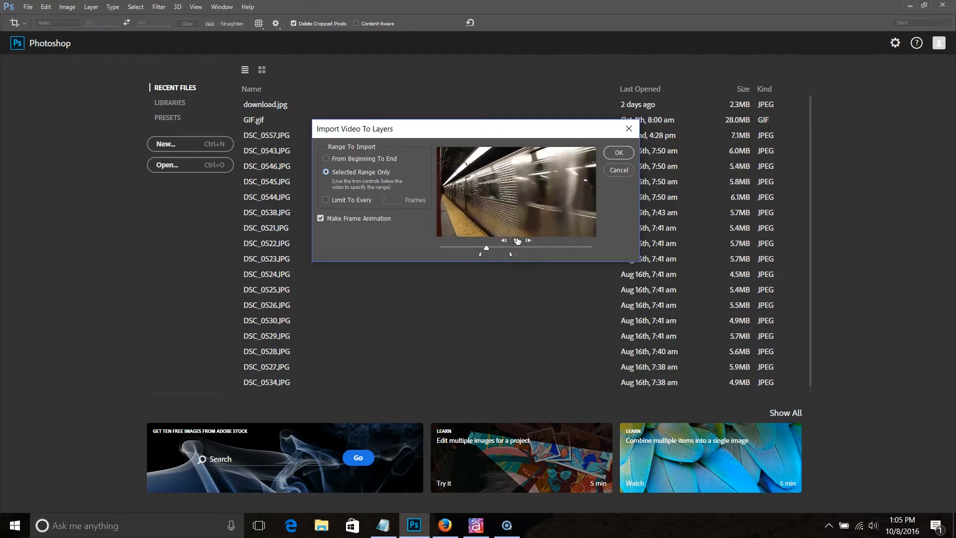
{"action": "left_click", "coordinate": [516, 241]}
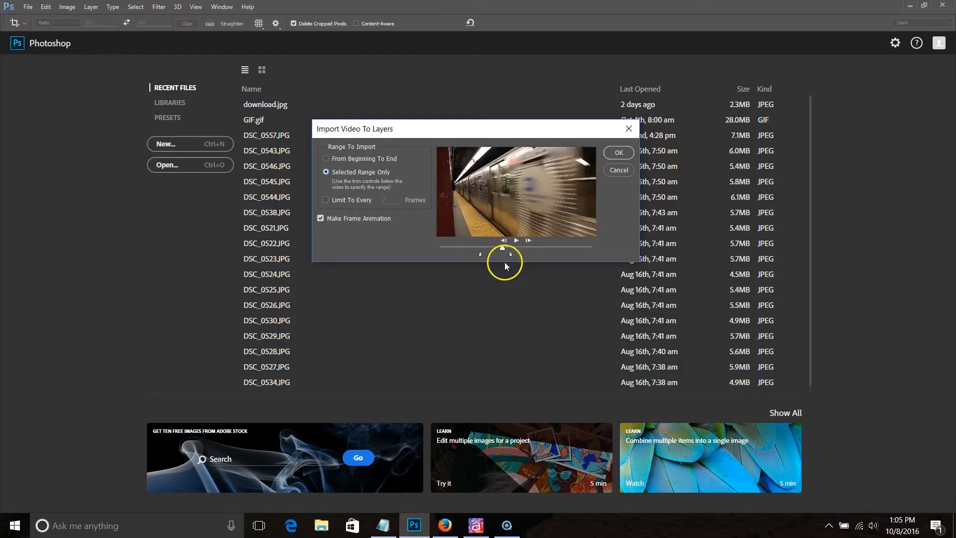
{"action": "left_click_drag", "start_coordinate": [509, 255], "coordinate": [505, 255]}
{"action": "left_click", "coordinate": [619, 154]}
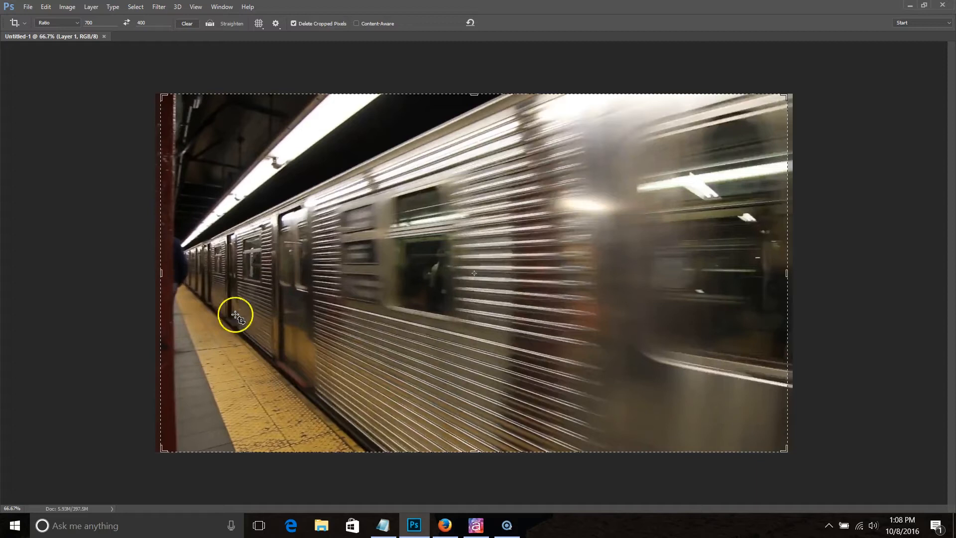
Show the Timeline and play the imported frame animation
{"action": "left_click", "coordinate": [220, 8]}
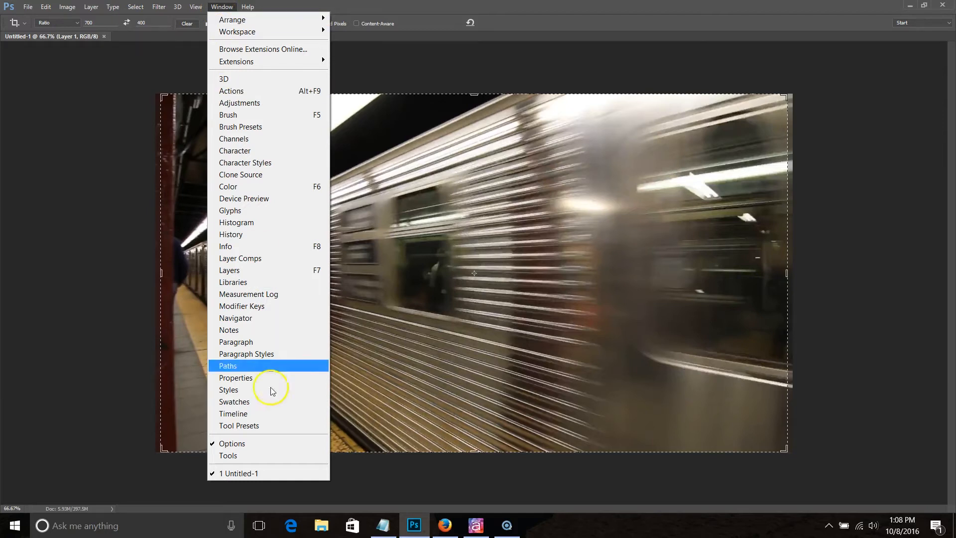
{"action": "left_click", "coordinate": [267, 416]}
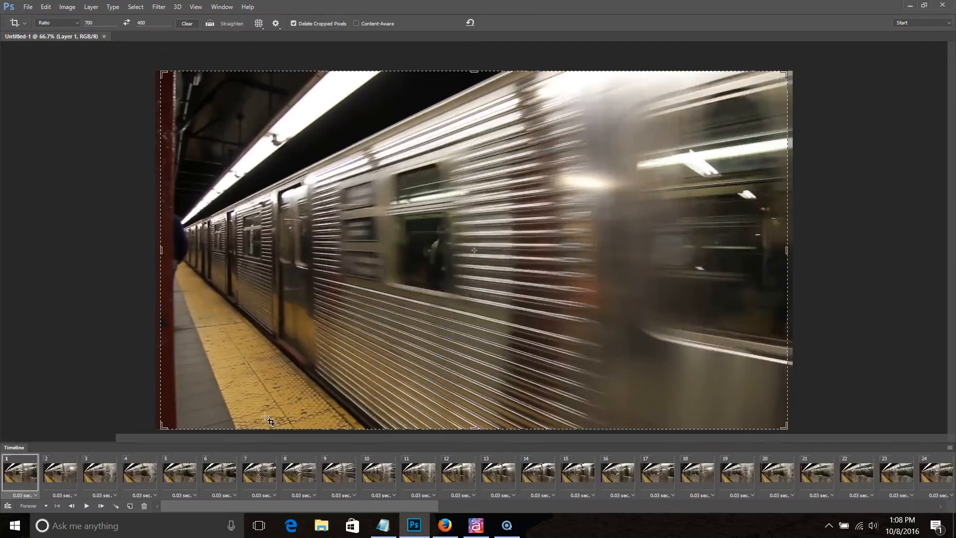
{"action": "left_click", "coordinate": [298, 473]}
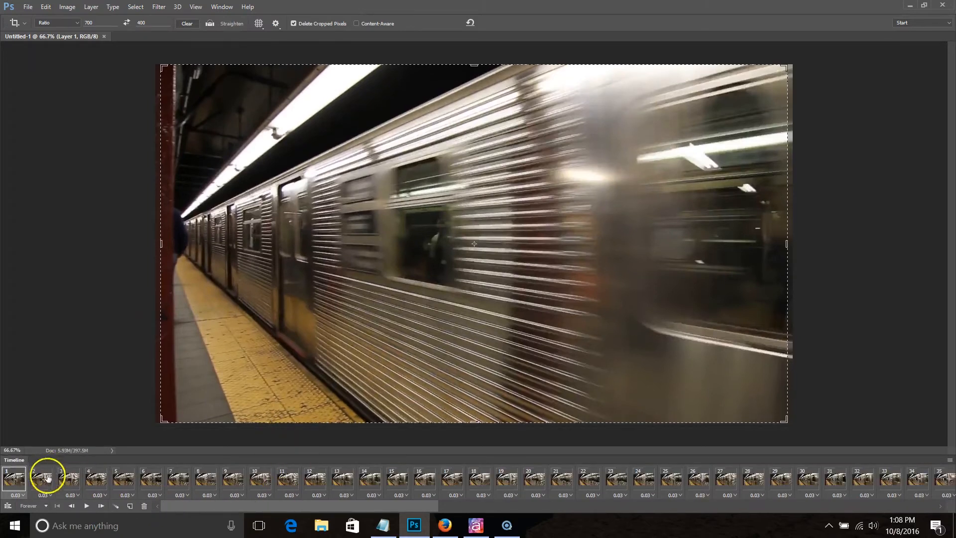
{"action": "left_click_drag", "start_coordinate": [395, 506], "coordinate": [208, 466]}
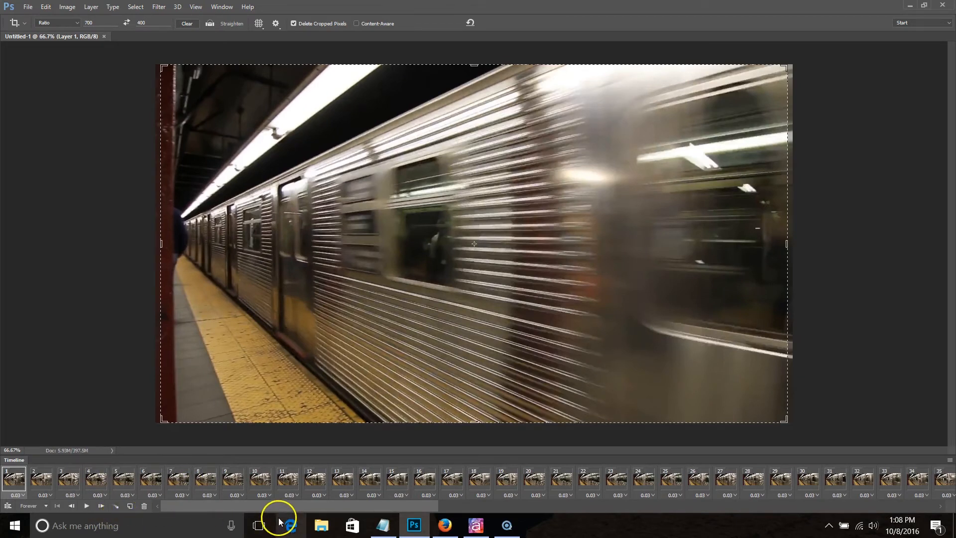
{"action": "left_click", "coordinate": [87, 507]}
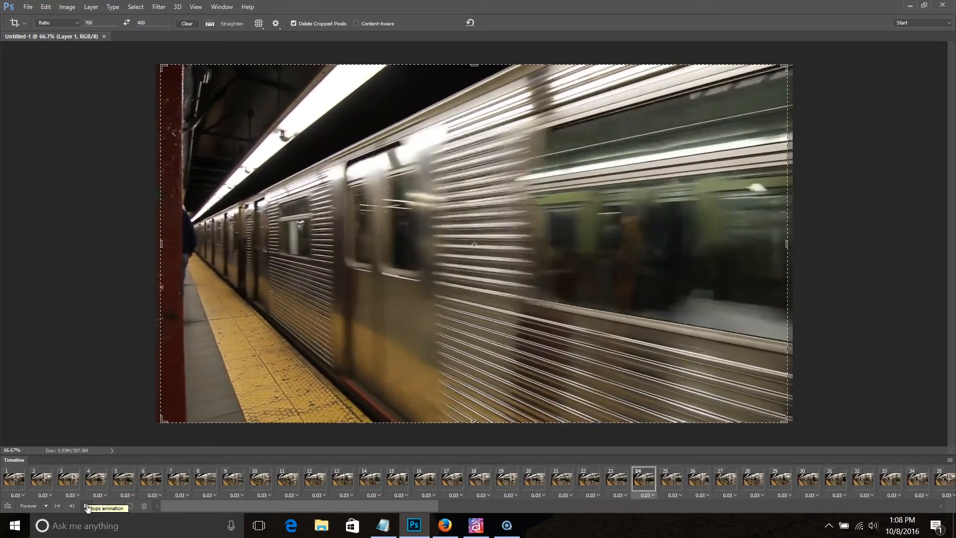
{"action": "left_click", "coordinate": [87, 507]}
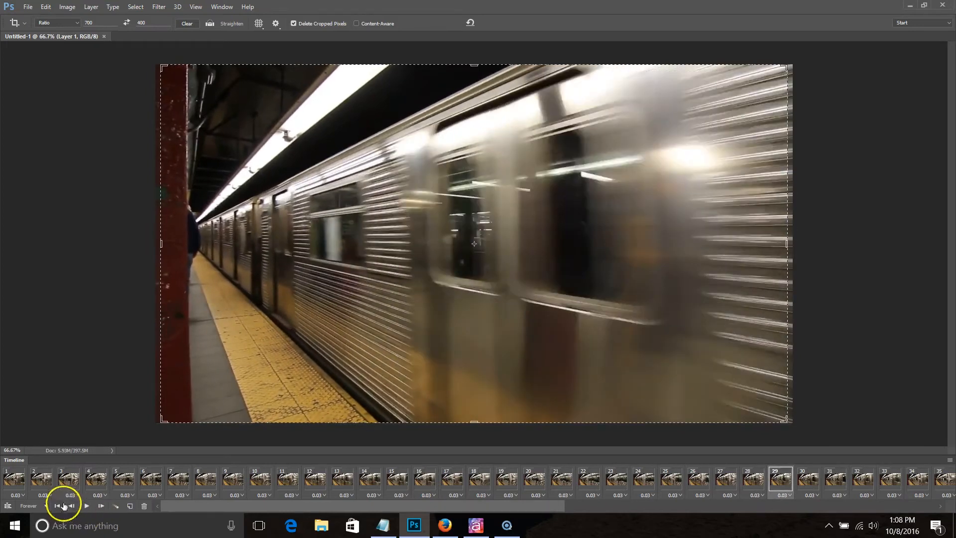
Select all 67 frames in the Timeline and set their frame delay to No delay
{"action": "left_click", "coordinate": [16, 484]}
{"action": "left_click_drag", "start_coordinate": [219, 507], "coordinate": [700, 532]}
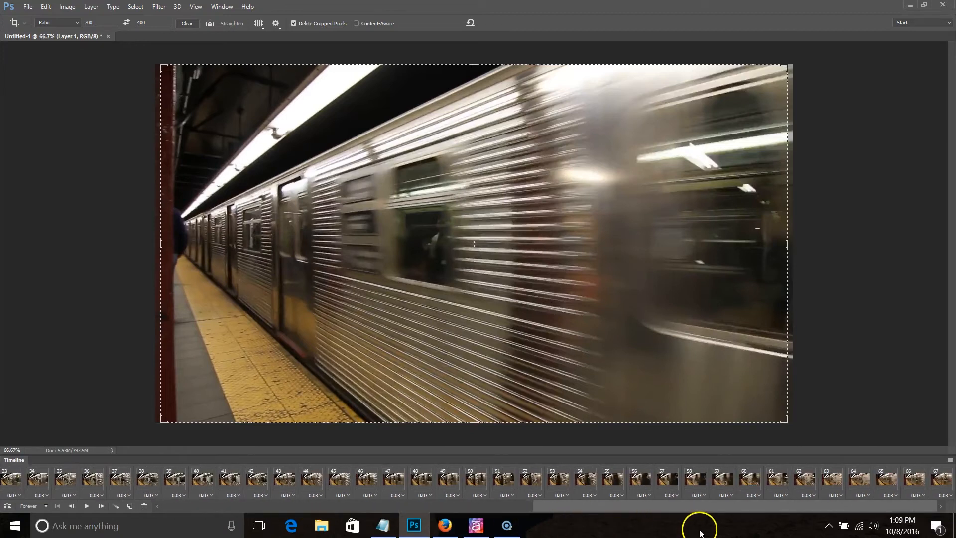
{"action": "left_click", "coordinate": [941, 477], "text": "shift"}
{"action": "left_click", "coordinate": [865, 495]}
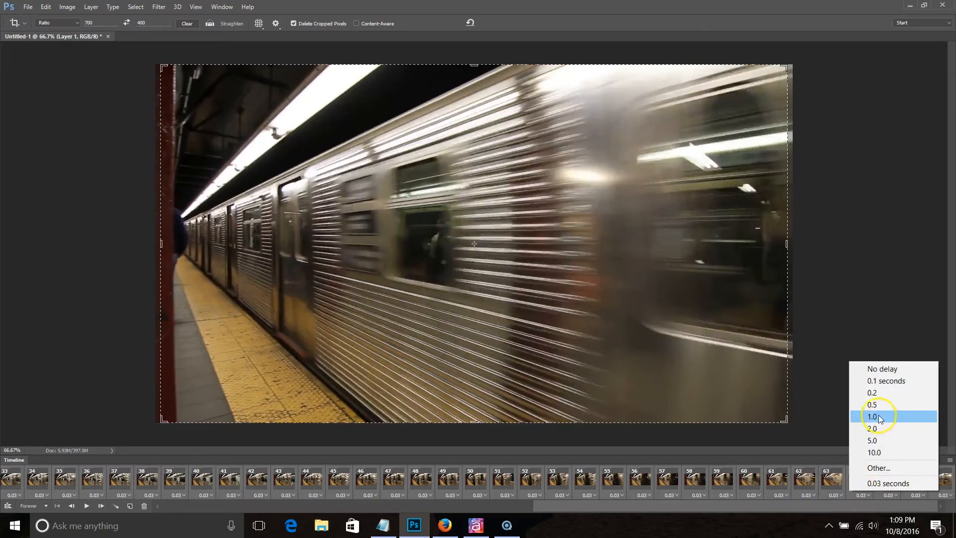
{"action": "left_click", "coordinate": [883, 369]}
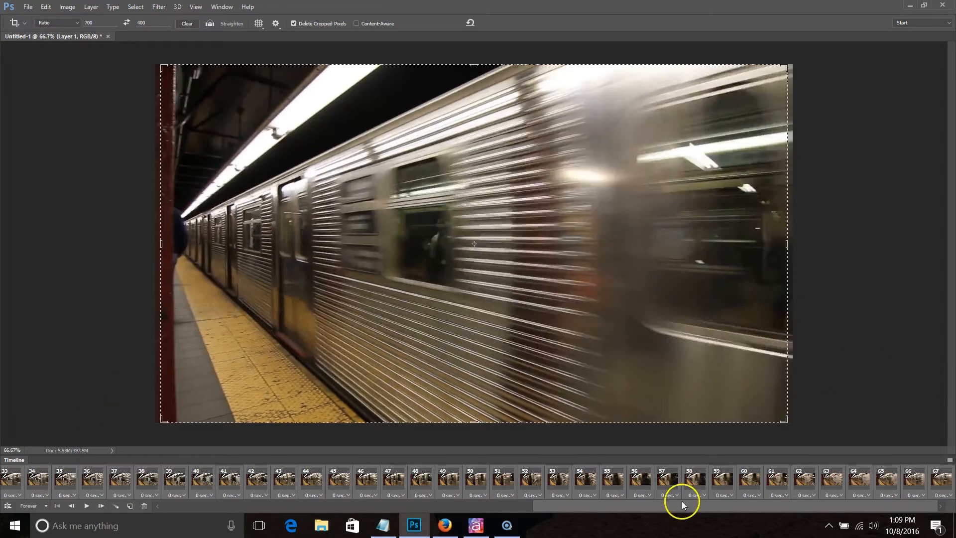
Play the animation from the first frame to check its playback speed
{"action": "left_click_drag", "start_coordinate": [565, 507], "coordinate": [107, 504]}
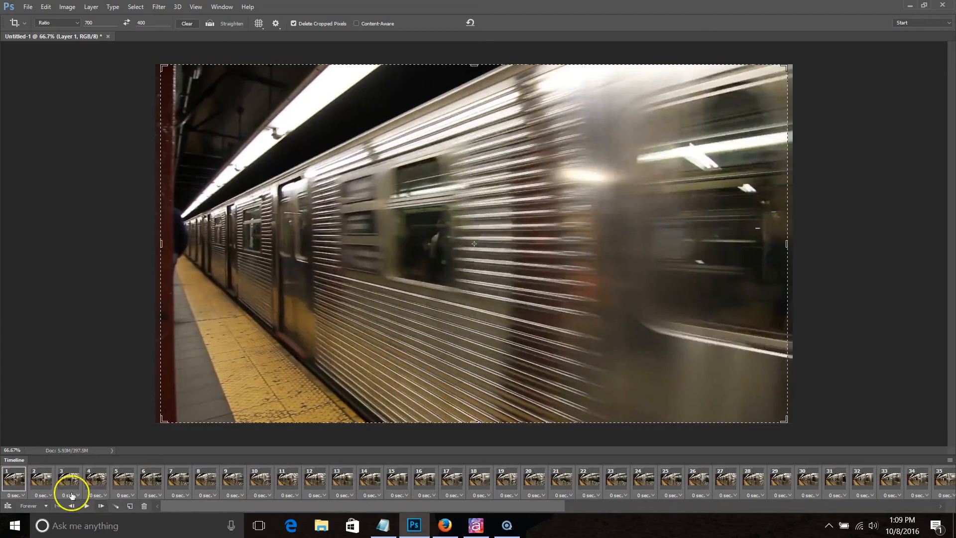
{"action": "left_click", "coordinate": [87, 506]}
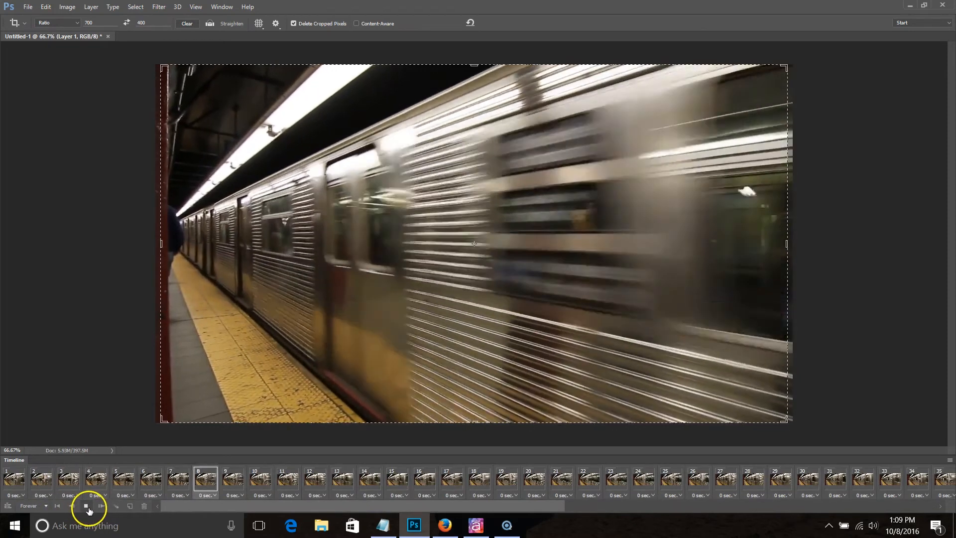
{"action": "left_click", "coordinate": [15, 481]}
{"action": "left_click", "coordinate": [87, 507]}
{"action": "left_click", "coordinate": [86, 506]}
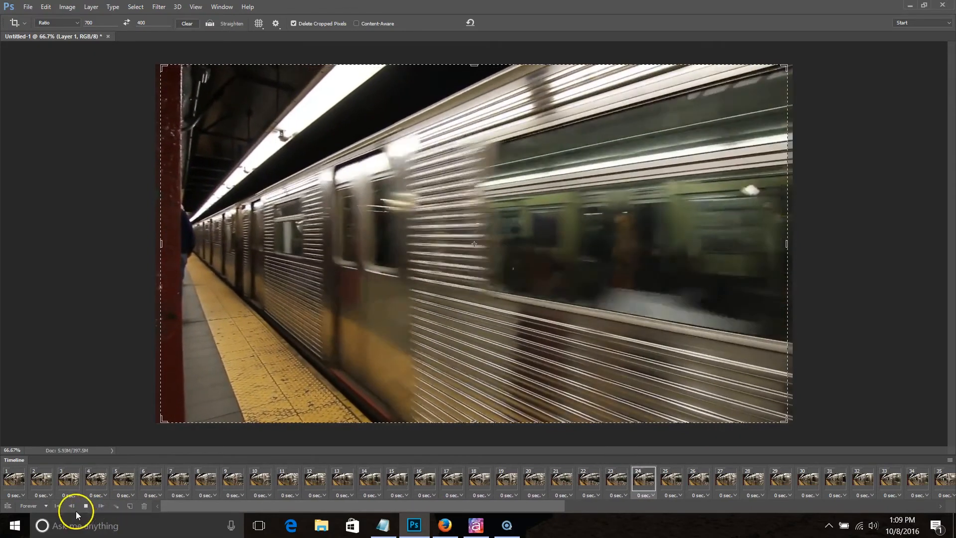
{"action": "left_click", "coordinate": [87, 507]}
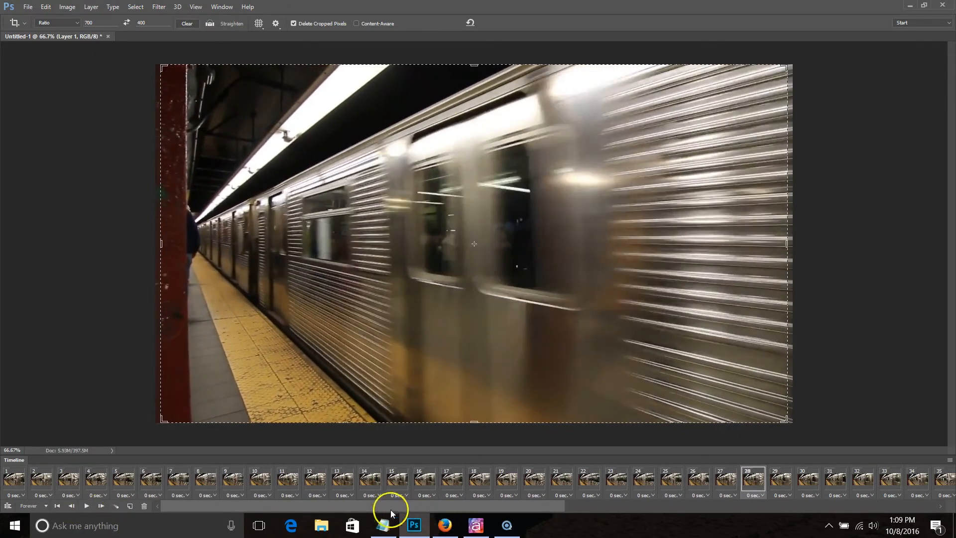
Find a loop end point by comparing the late frames, and delete frames 50 through 67 from the Timeline
{"action": "left_click_drag", "start_coordinate": [367, 506], "coordinate": [877, 511]}
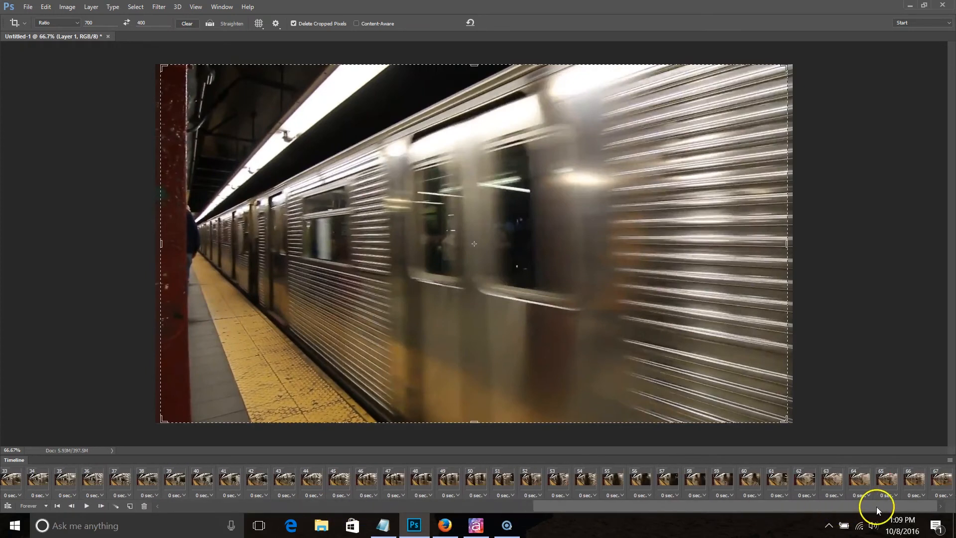
{"action": "left_click", "coordinate": [949, 481]}
{"action": "left_click", "coordinate": [491, 482]}
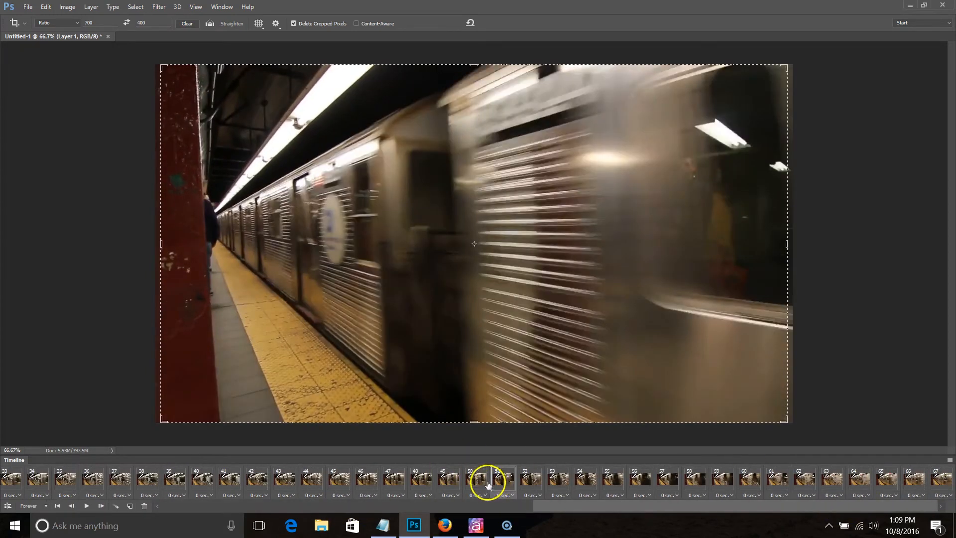
{"action": "left_click", "coordinate": [533, 481]}
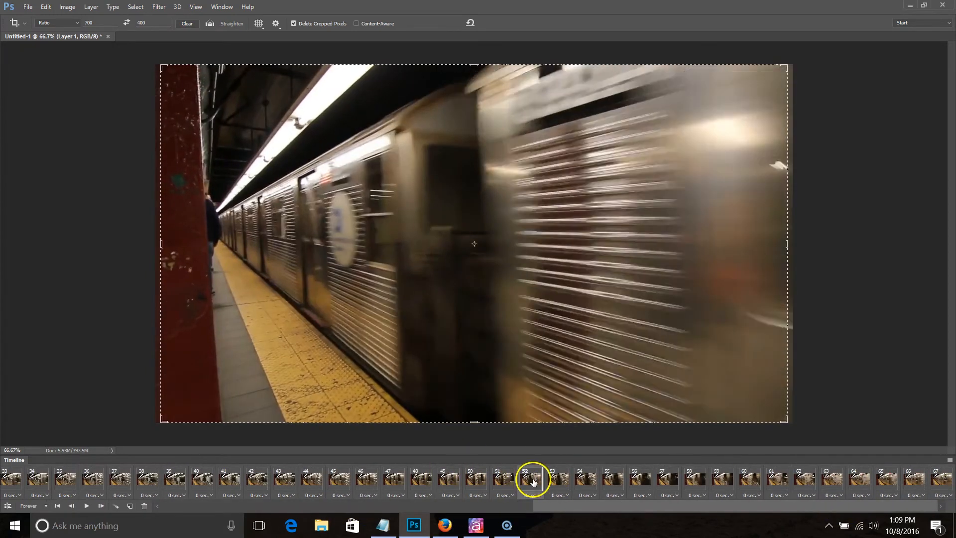
{"action": "left_click", "coordinate": [501, 482]}
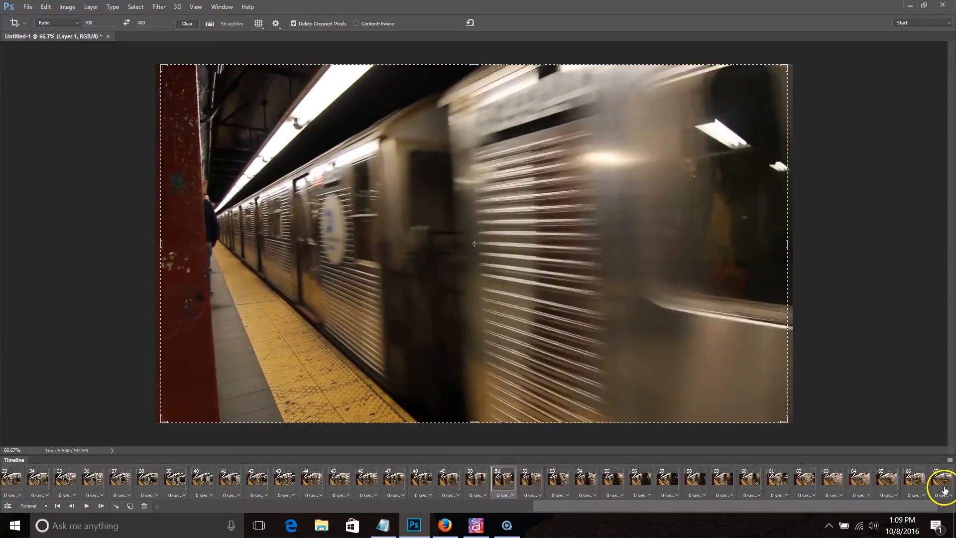
{"action": "left_click", "coordinate": [407, 464]}
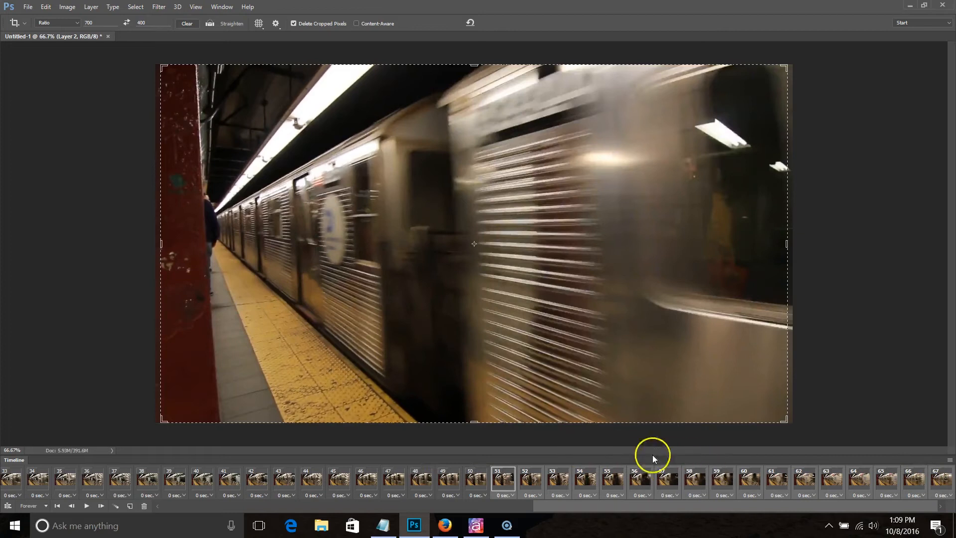
{"action": "left_click", "coordinate": [939, 482]}
{"action": "left_click", "coordinate": [476, 486], "text": "shift"}
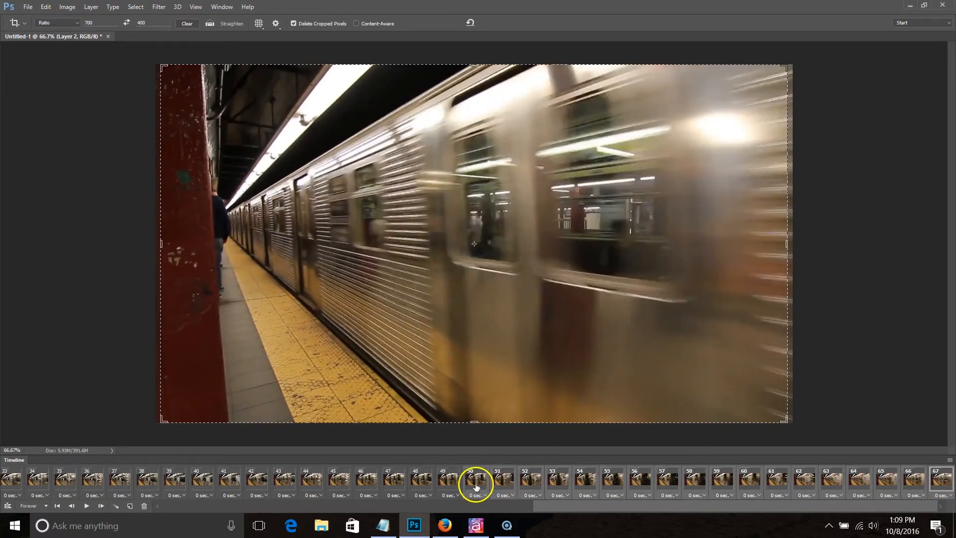
{"action": "left_click", "coordinate": [143, 507]}
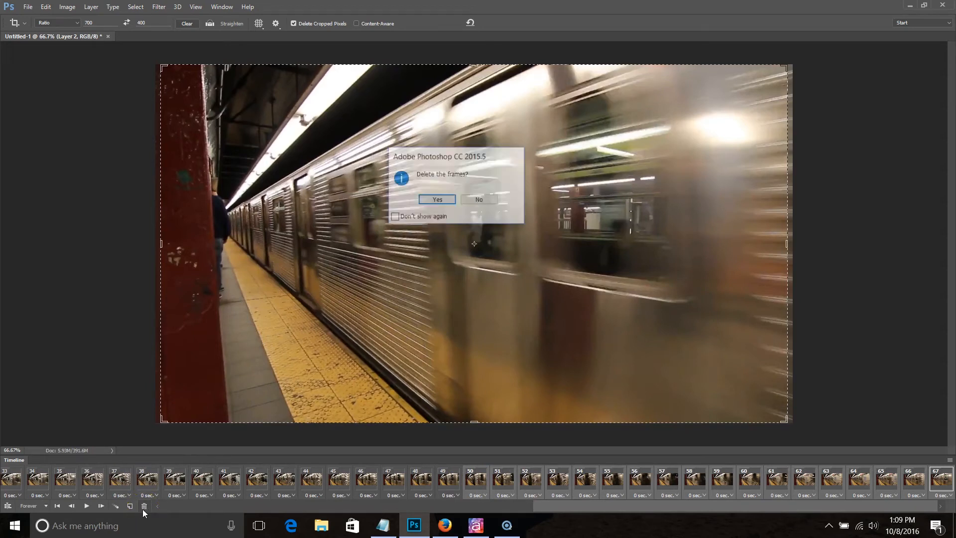
{"action": "left_click", "coordinate": [438, 200]}
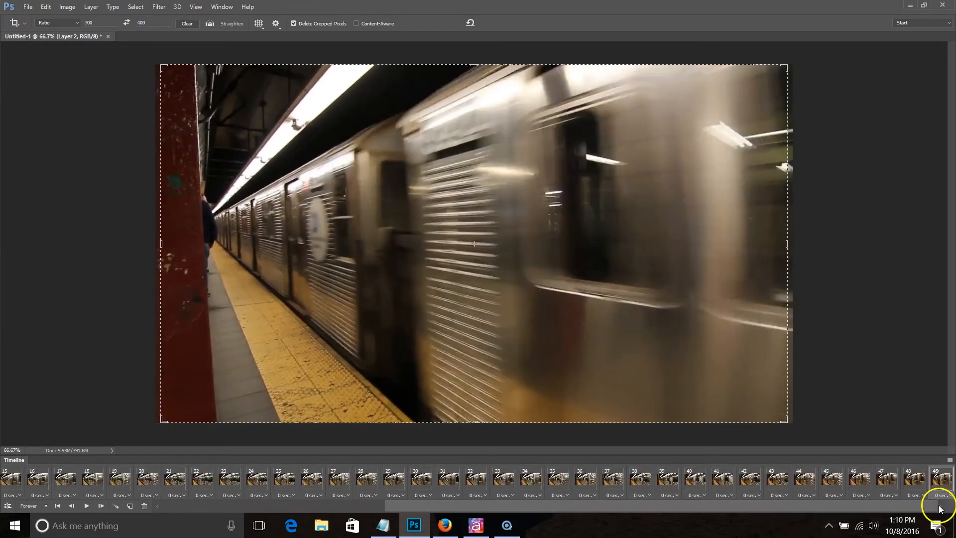
Delete the blank first frame of the animation and play the trimmed sequence to check how it loops
{"action": "left_click_drag", "start_coordinate": [444, 505], "coordinate": [130, 507]}
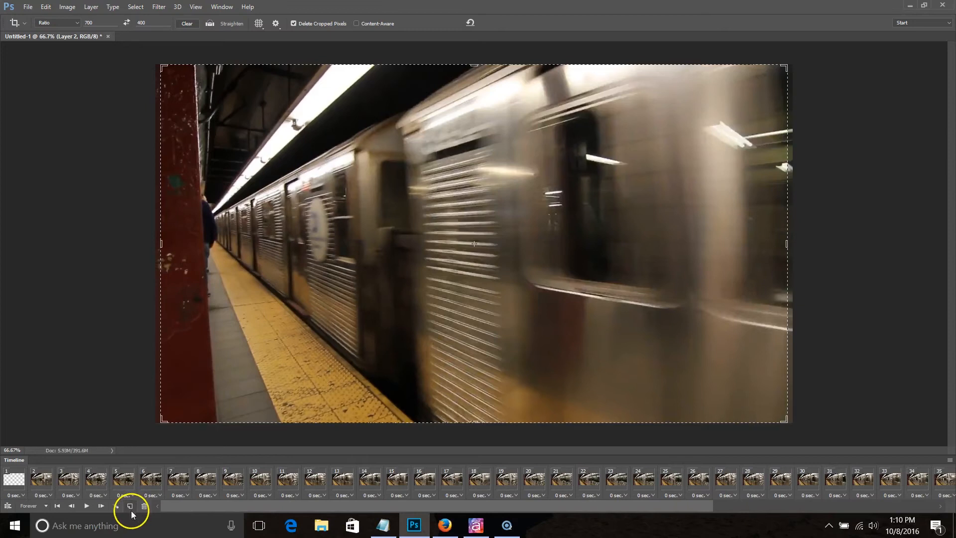
{"action": "left_click", "coordinate": [13, 481]}
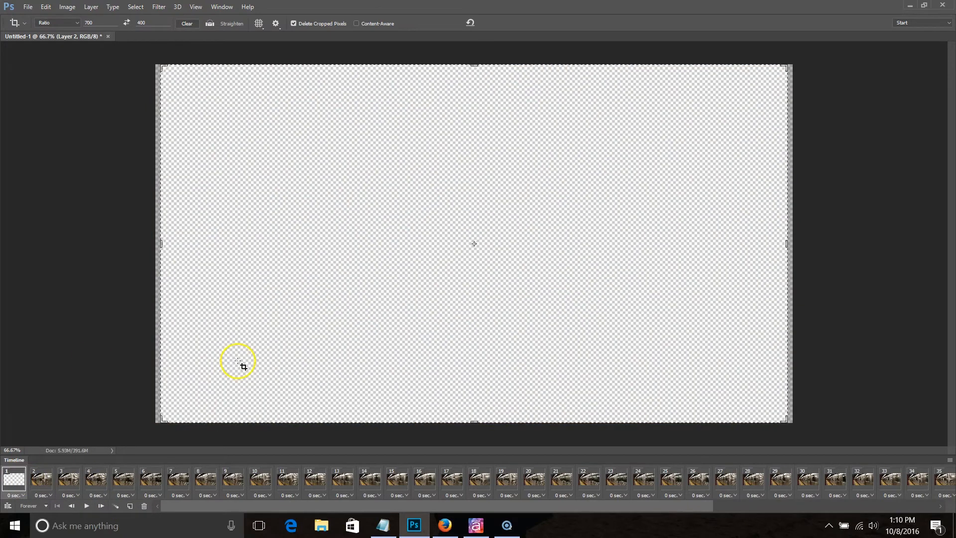
{"action": "left_click", "coordinate": [144, 506]}
{"action": "left_click", "coordinate": [431, 204]}
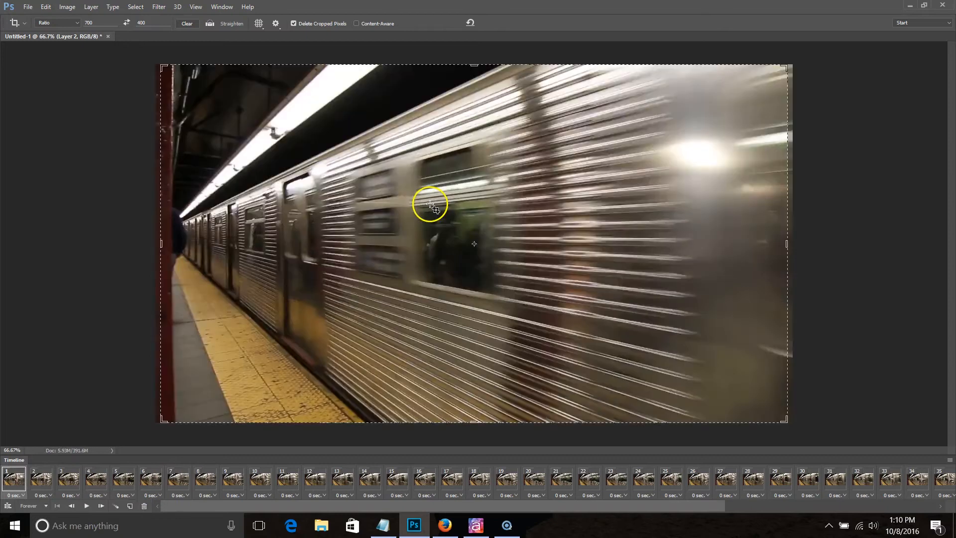
{"action": "left_click", "coordinate": [88, 506]}
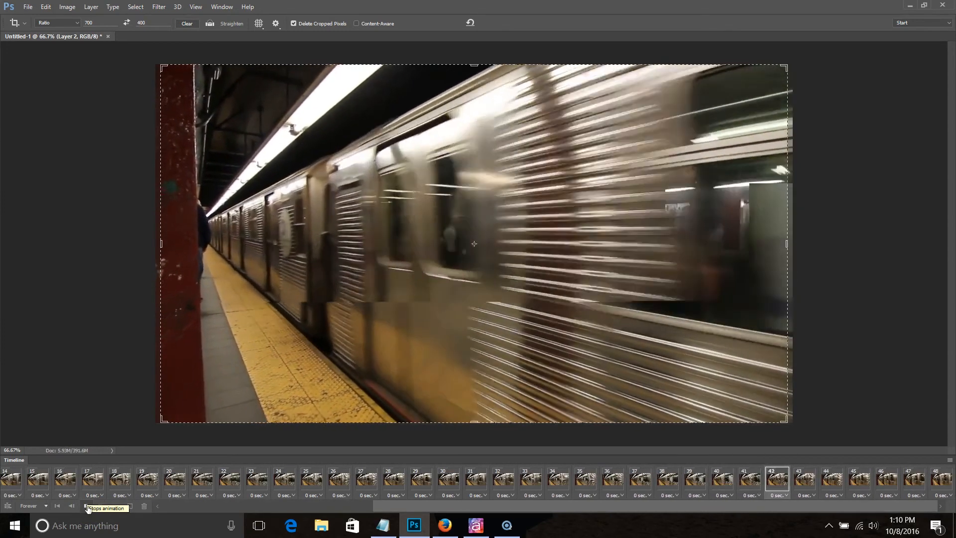
{"action": "left_click", "coordinate": [88, 507]}
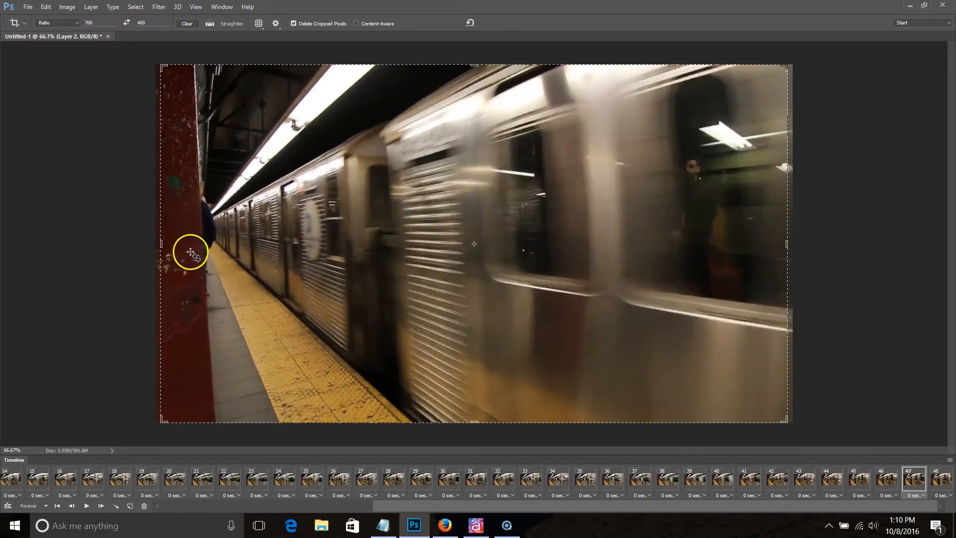
Show the Actions list, lengthen it so more actions fit, and show the document's Layers list as well
{"action": "left_click", "coordinate": [235, 7]}
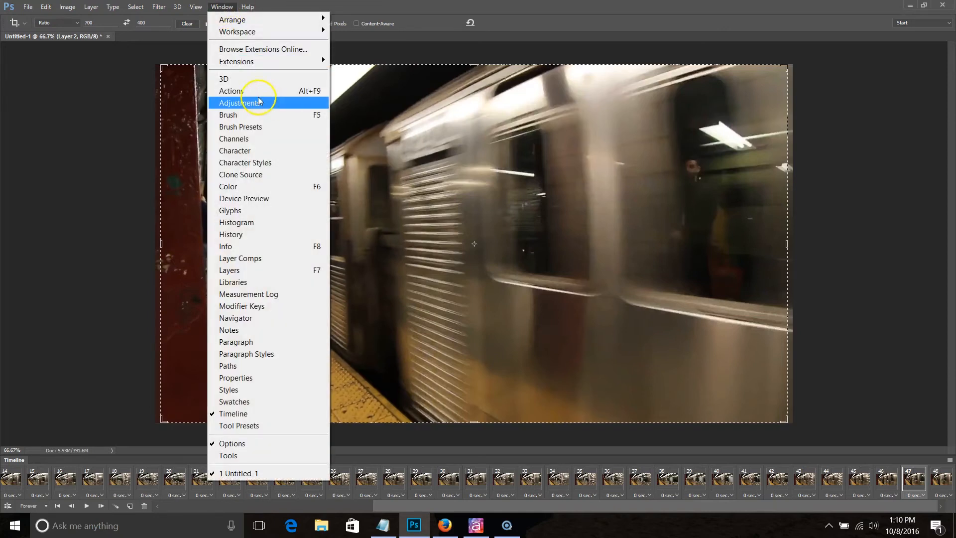
{"action": "left_click", "coordinate": [241, 91]}
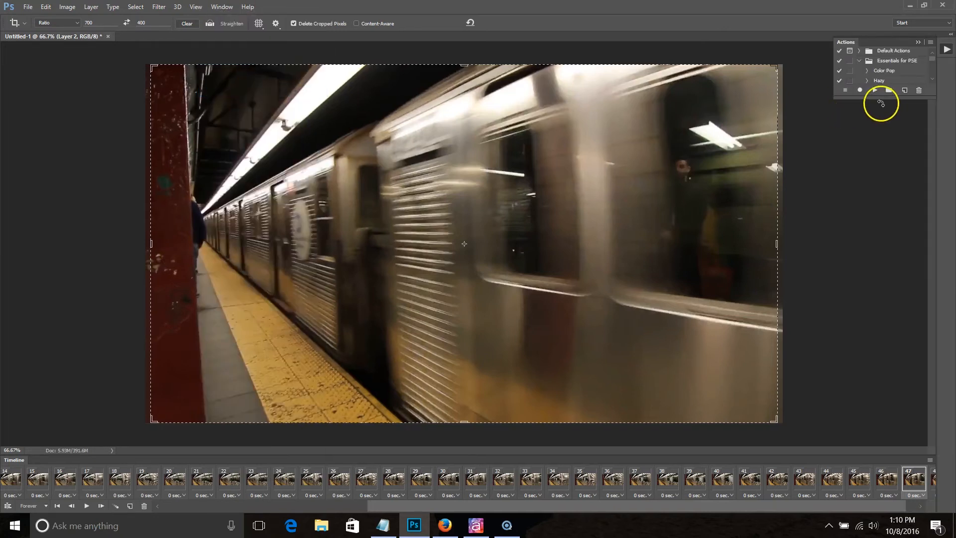
{"action": "left_click_drag", "start_coordinate": [875, 95], "coordinate": [917, 303]}
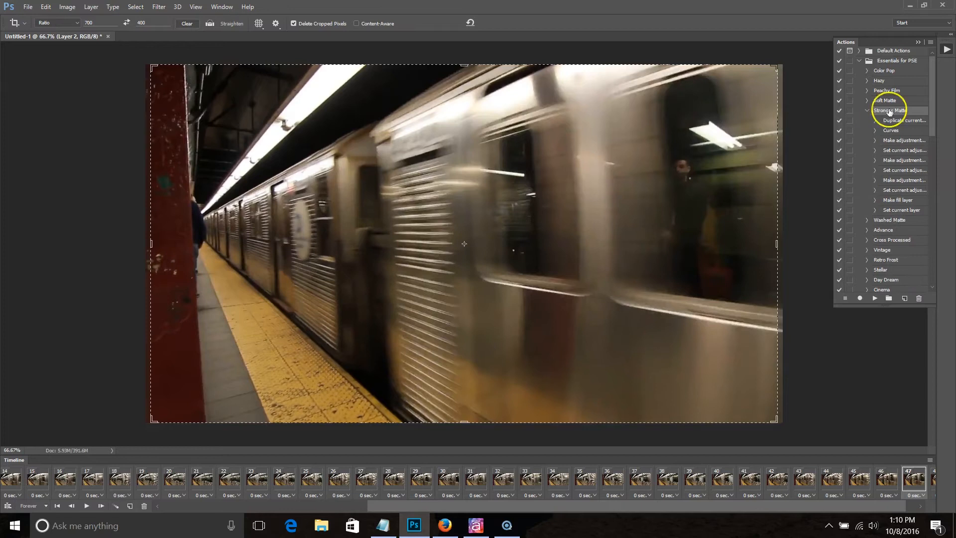
{"action": "left_click", "coordinate": [5, 479]}
{"action": "left_click", "coordinate": [223, 10]}
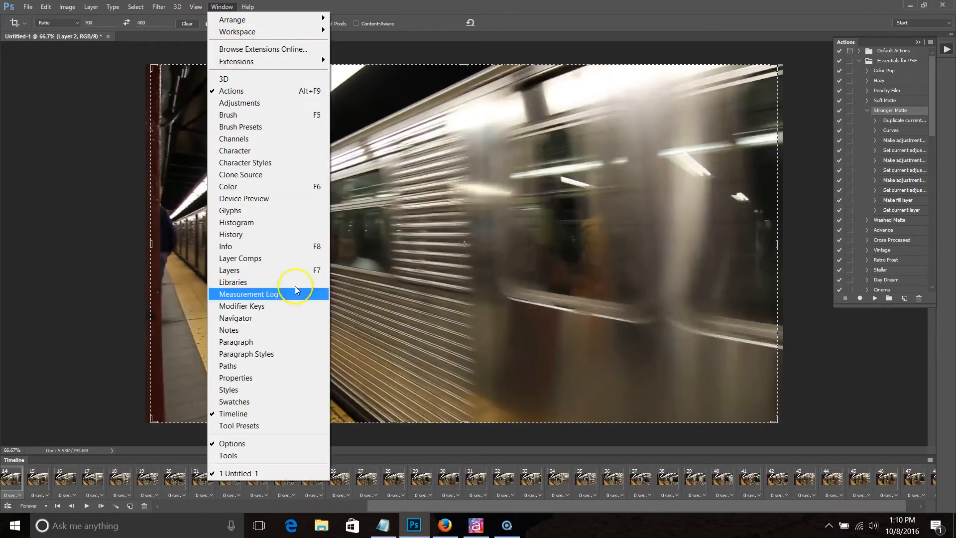
{"action": "left_click", "coordinate": [242, 267]}
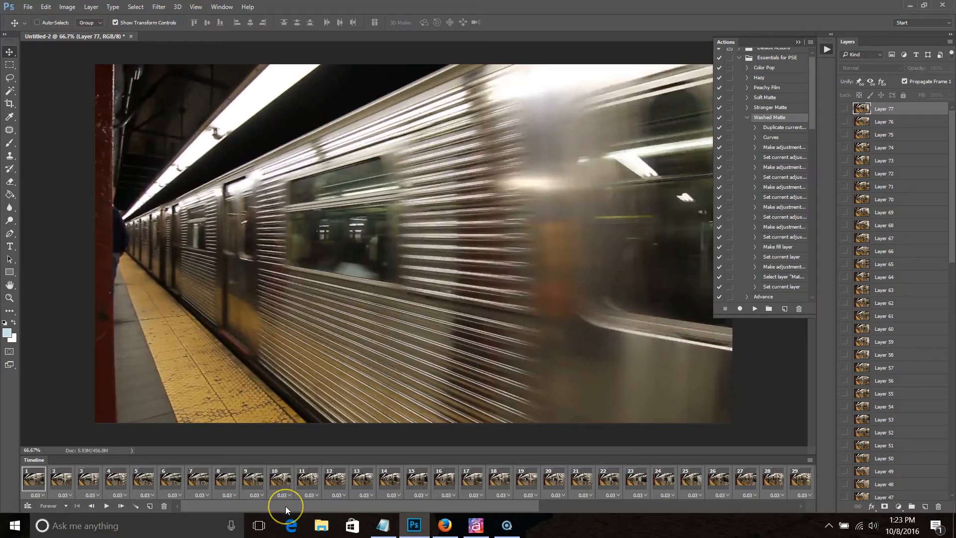
Run the Washed Matte action above Layer 77 with frame 1 current, continuing past the Curves command, and play the animation to check the effect
{"action": "left_click_drag", "start_coordinate": [286, 506], "coordinate": [800, 481]}
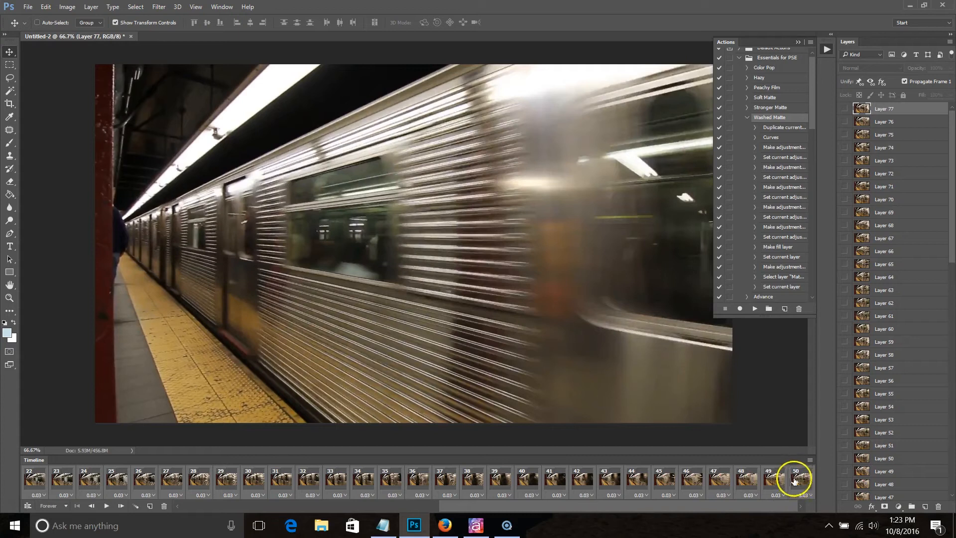
{"action": "left_click_drag", "start_coordinate": [518, 506], "coordinate": [85, 511]}
{"action": "left_click", "coordinate": [32, 475]}
{"action": "left_click_drag", "start_coordinate": [365, 507], "coordinate": [798, 480]}
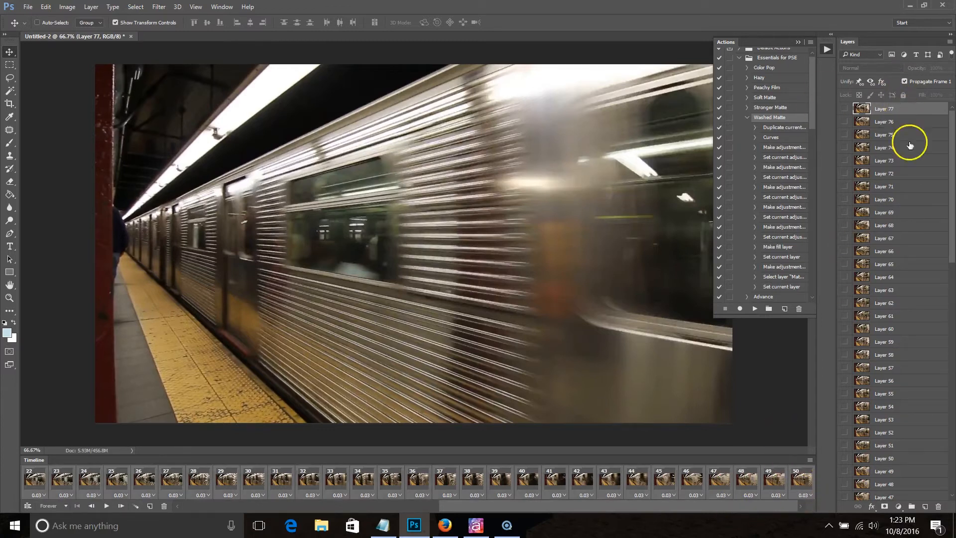
{"action": "left_click", "coordinate": [754, 309]}
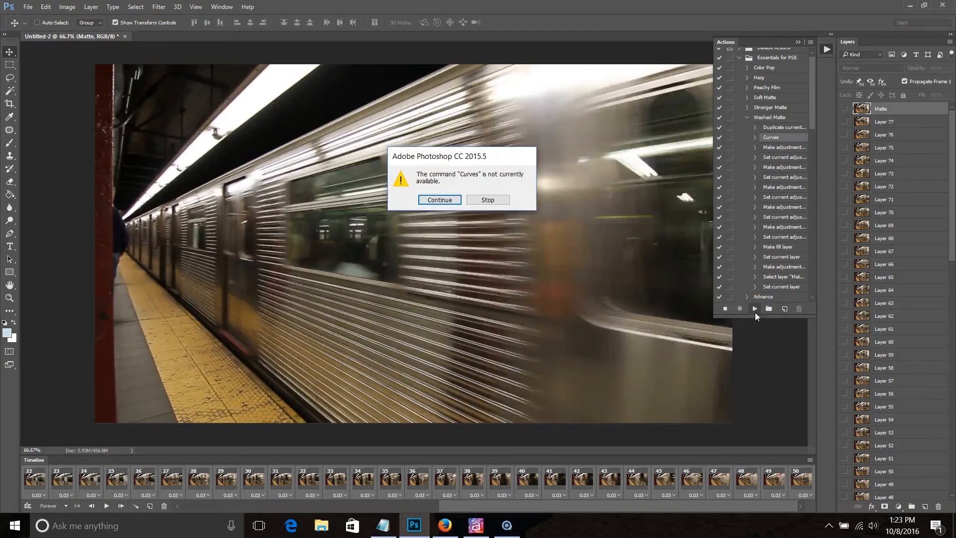
{"action": "left_click", "coordinate": [441, 200]}
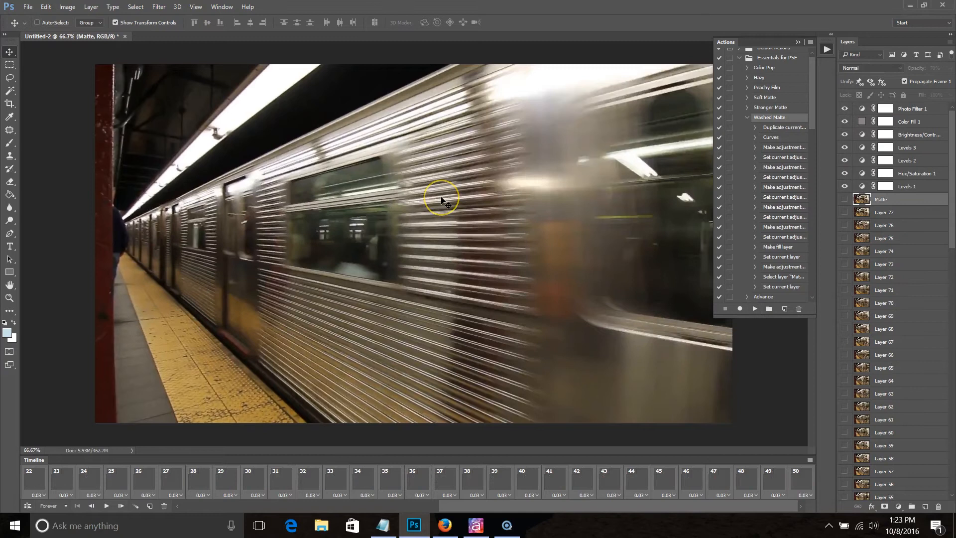
{"action": "left_click", "coordinate": [106, 506]}
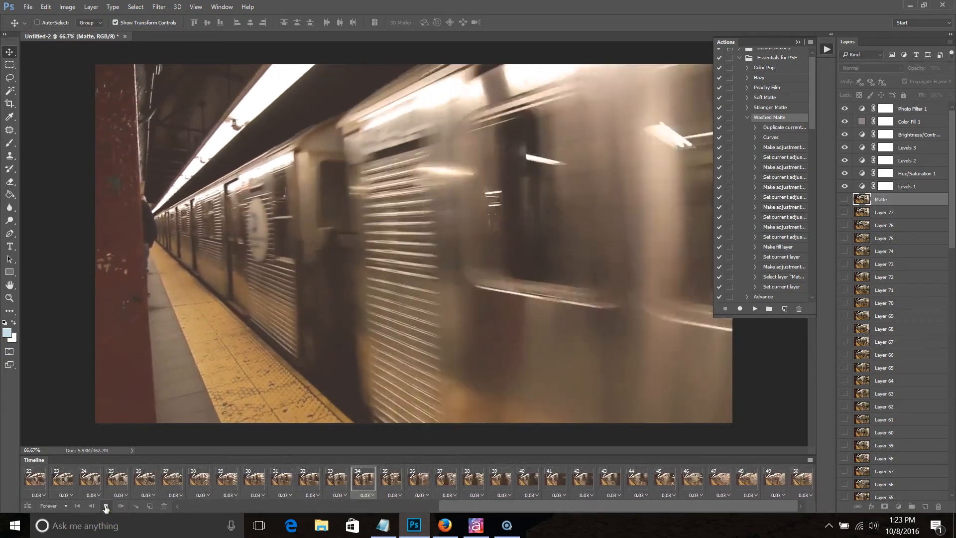
{"action": "left_click", "coordinate": [105, 506]}
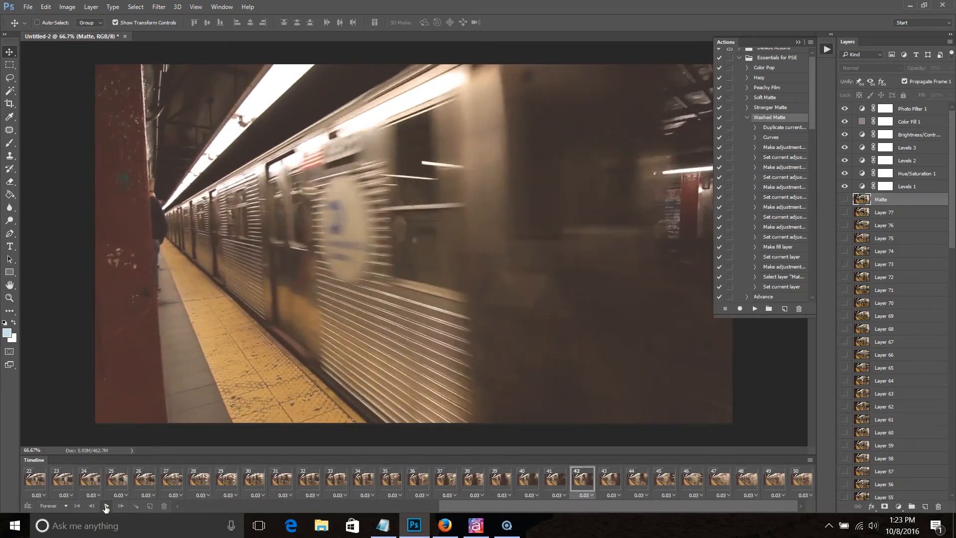
Select all 50 frames in the Timeline and set their frame delay to No delay
{"action": "left_click", "coordinate": [803, 495]}
{"action": "left_click", "coordinate": [750, 500]}
{"action": "left_click_drag", "start_coordinate": [712, 504], "coordinate": [117, 504]}
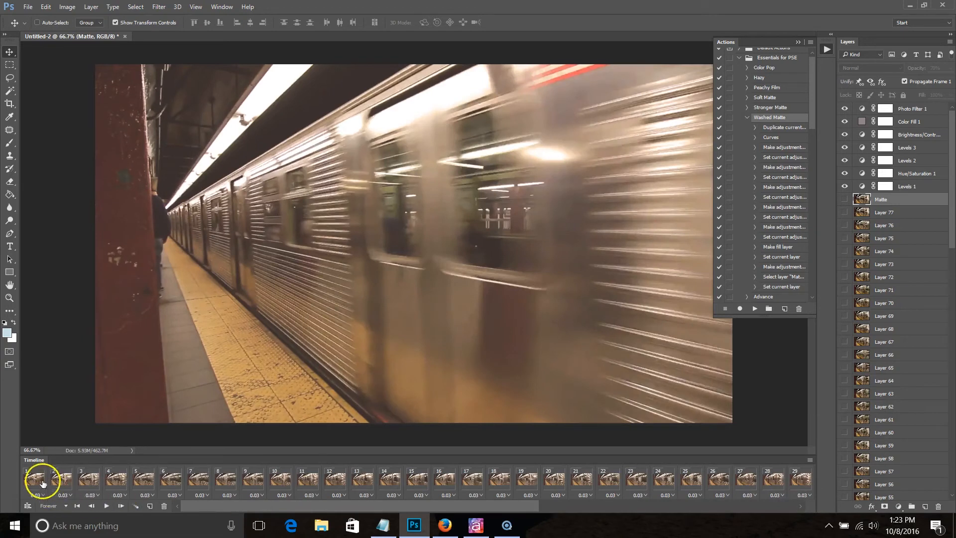
{"action": "left_click", "coordinate": [36, 479], "text": "shift"}
{"action": "left_click", "coordinate": [43, 495]}
{"action": "left_click", "coordinate": [75, 369]}
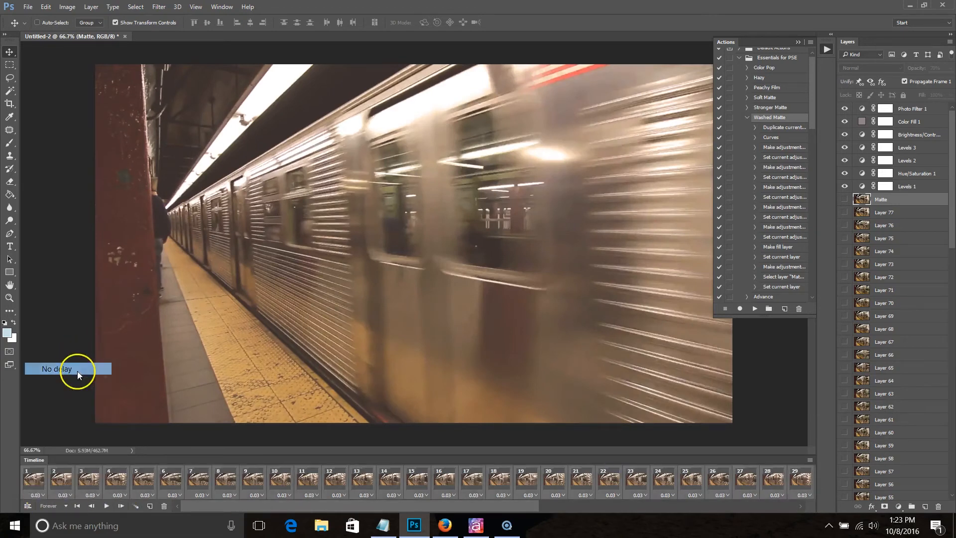
Play the toned animation from frame 1 to check its speed and loop without frame delay
{"action": "left_click", "coordinate": [35, 478]}
{"action": "left_click", "coordinate": [106, 505]}
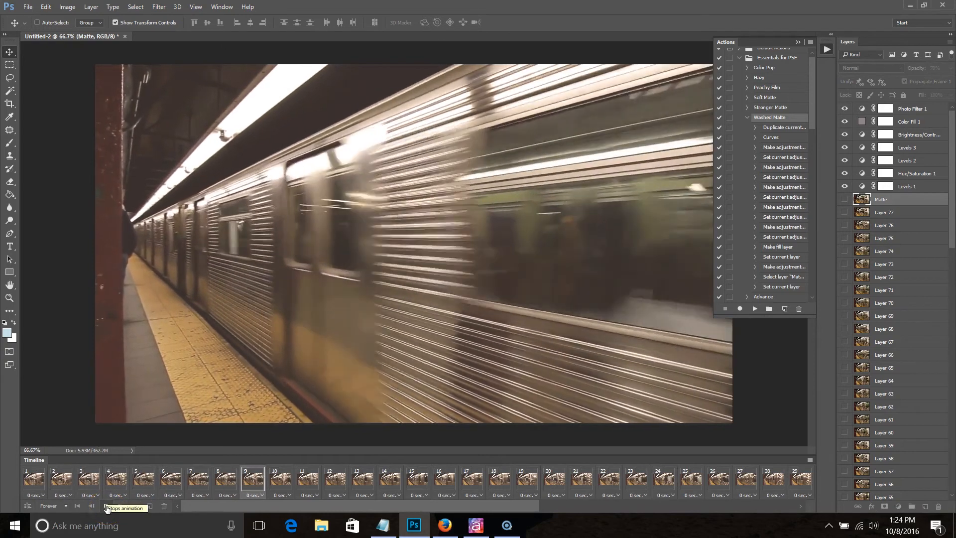
{"action": "left_click", "coordinate": [106, 505]}
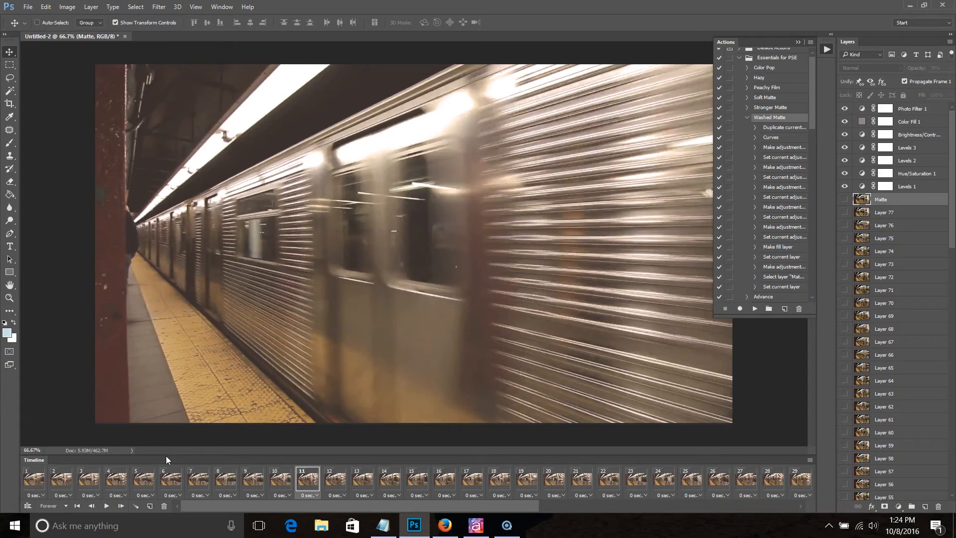
Open the Save for Web (Legacy) export for the animation and move its dialog clear of the Timeline
{"action": "left_click", "coordinate": [28, 6]}
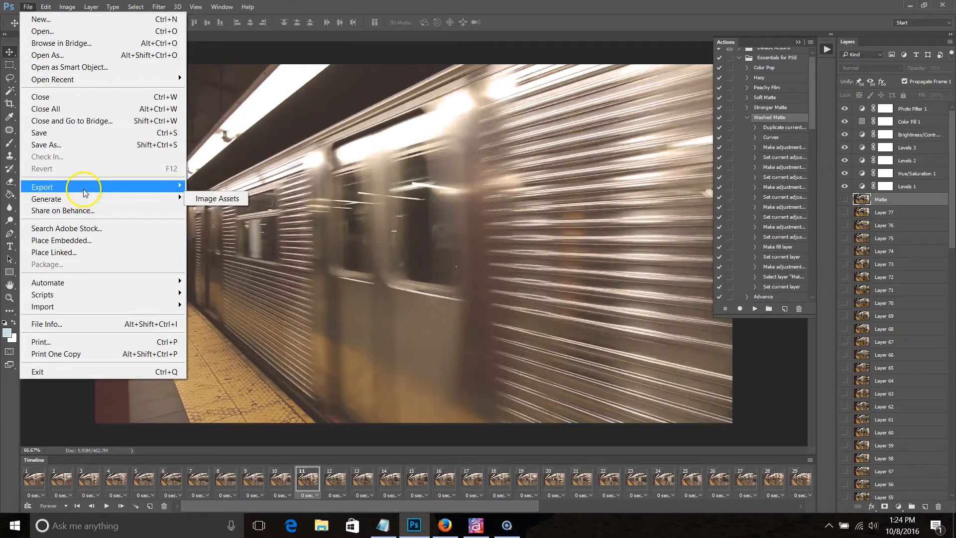
{"action": "mouse_move", "coordinate": [85, 192]}
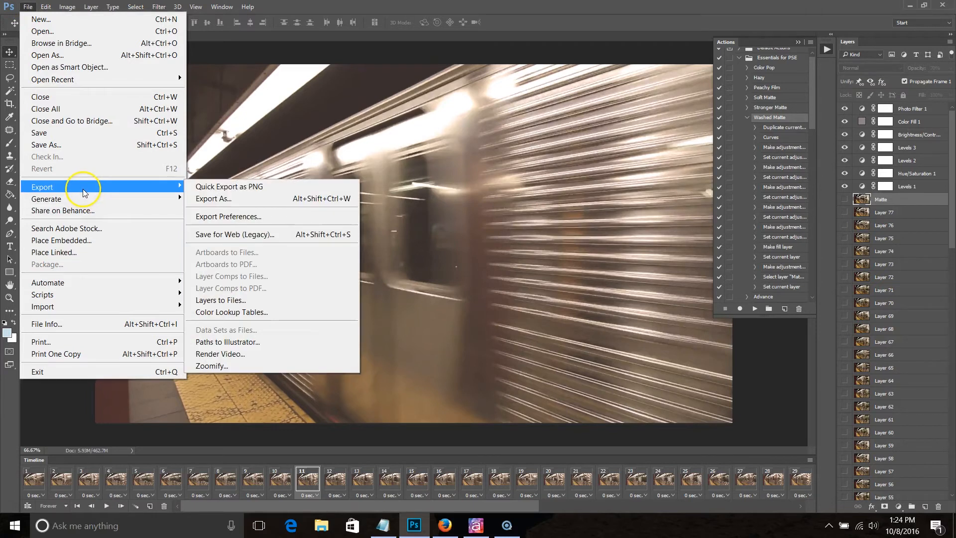
{"action": "left_click", "coordinate": [272, 240]}
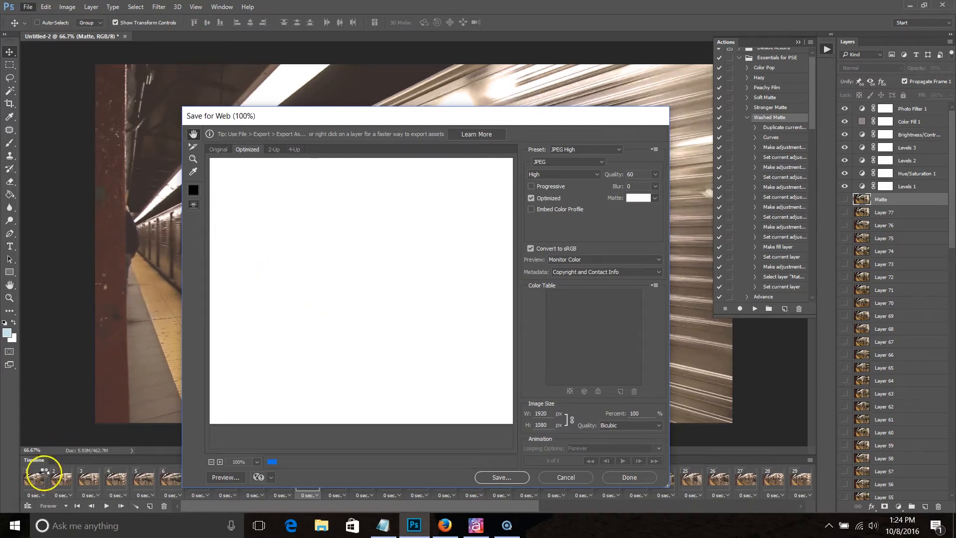
{"action": "left_click_drag", "start_coordinate": [349, 118], "coordinate": [351, 71]}
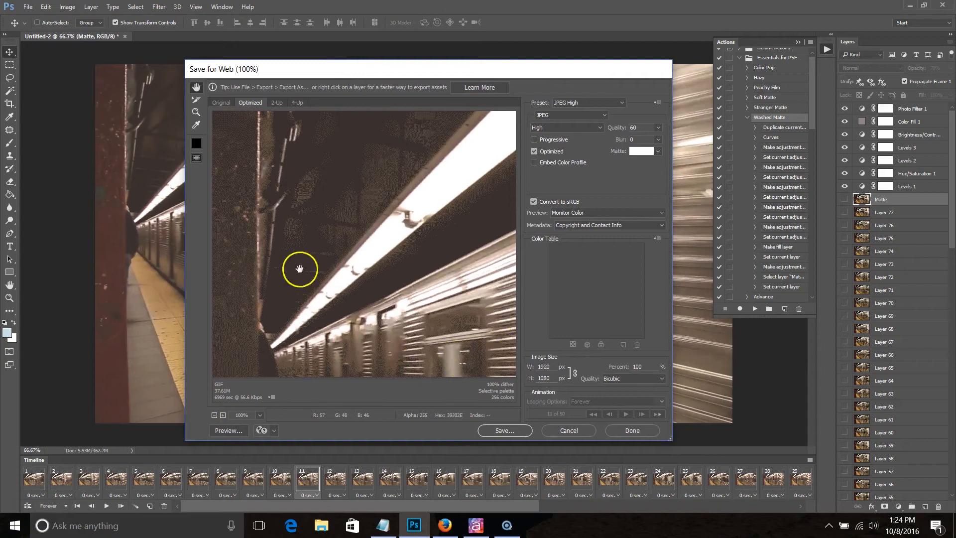
Inspect different areas of the train image in the Optimized preview and in the Original preview to compare quality
{"action": "left_click_drag", "start_coordinate": [433, 293], "coordinate": [354, 157]}
{"action": "left_click_drag", "start_coordinate": [438, 321], "coordinate": [244, 192]}
{"action": "left_click_drag", "start_coordinate": [385, 157], "coordinate": [230, 122]}
{"action": "left_click", "coordinate": [218, 103]}
{"action": "left_click_drag", "start_coordinate": [352, 228], "coordinate": [453, 354]}
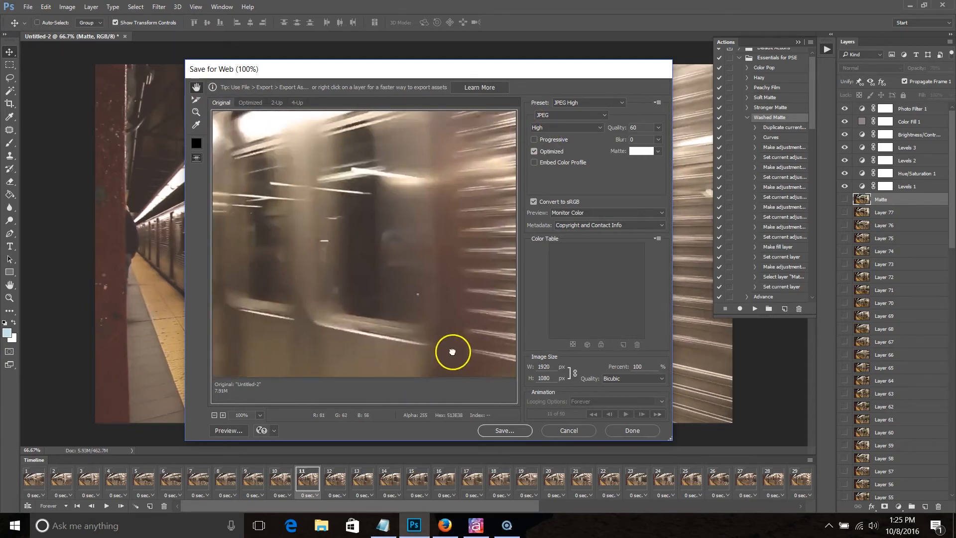
{"action": "left_click_drag", "start_coordinate": [316, 224], "coordinate": [349, 202]}
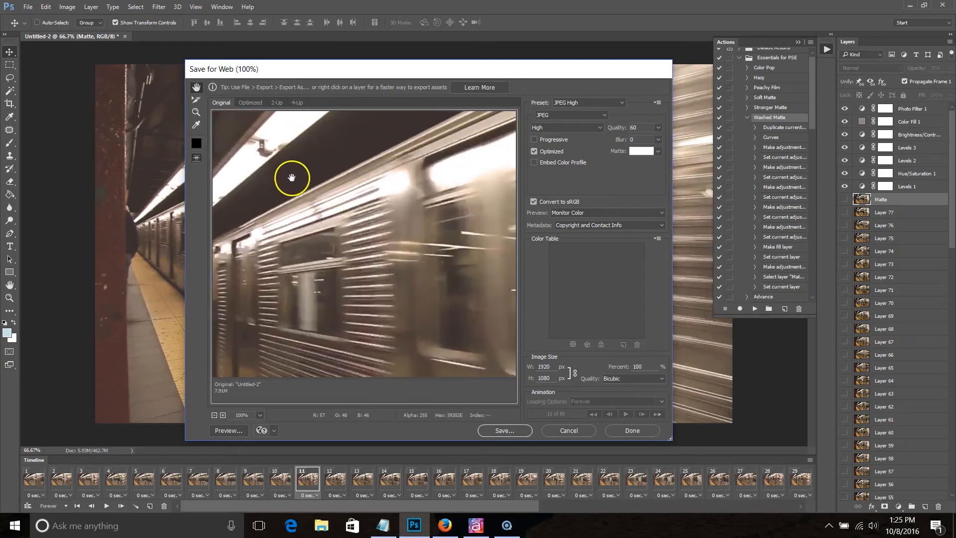
{"action": "left_click_drag", "start_coordinate": [292, 179], "coordinate": [353, 192]}
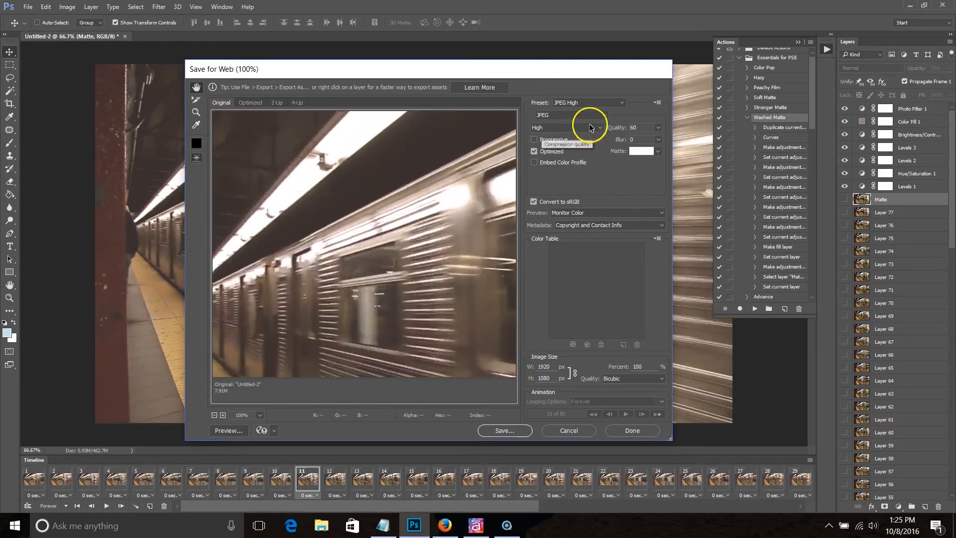
Set the web export to GIF format with looping set to Forever and the Perceptual color reduction method
{"action": "left_click", "coordinate": [550, 114]}
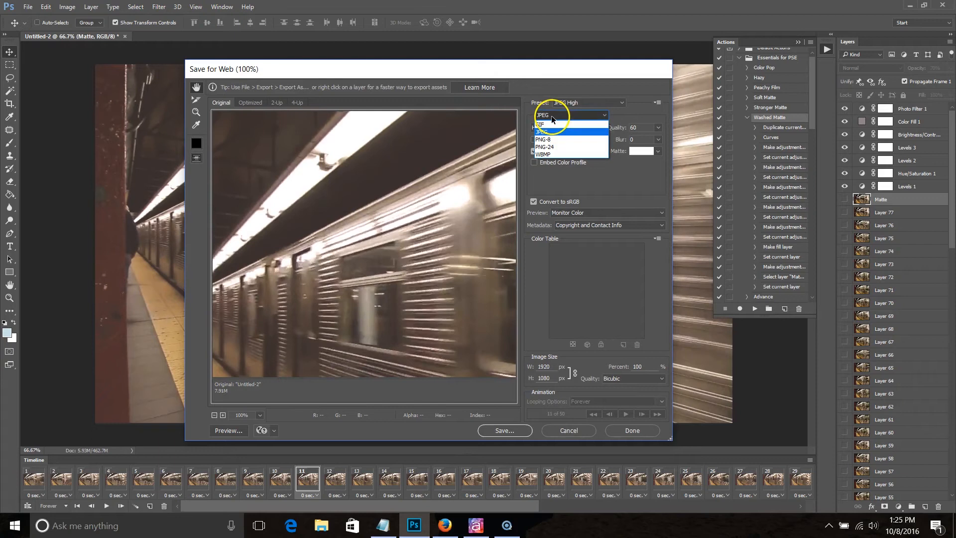
{"action": "left_click", "coordinate": [551, 124]}
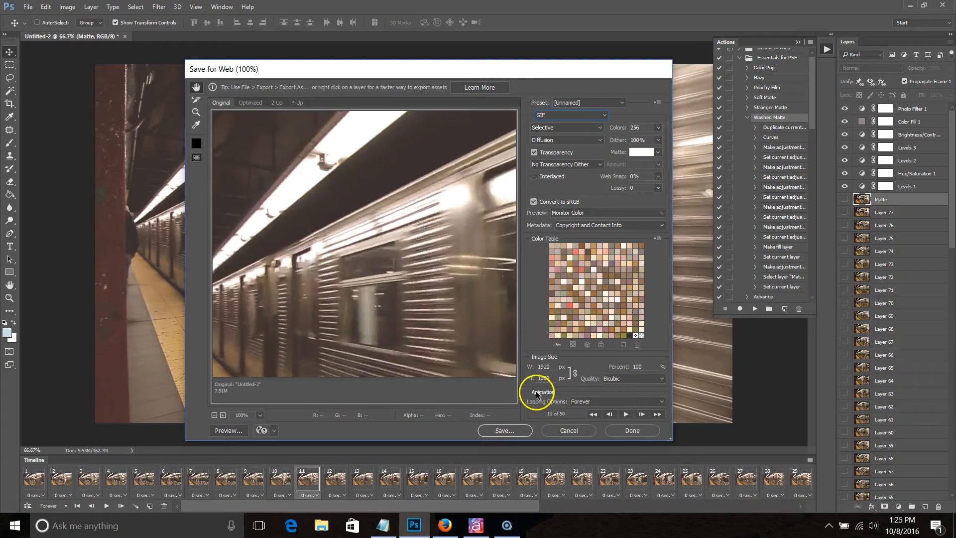
{"action": "left_click", "coordinate": [594, 401]}
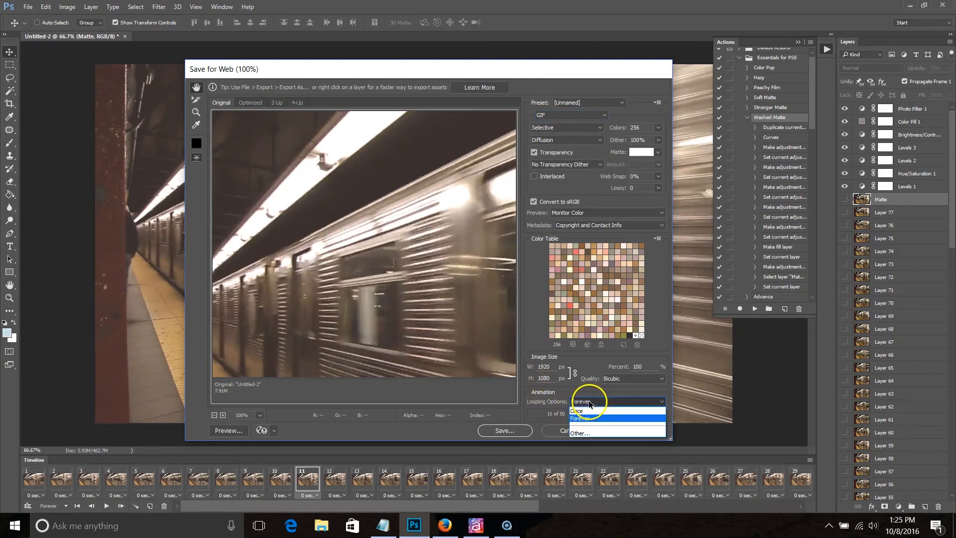
{"action": "left_click", "coordinate": [579, 419]}
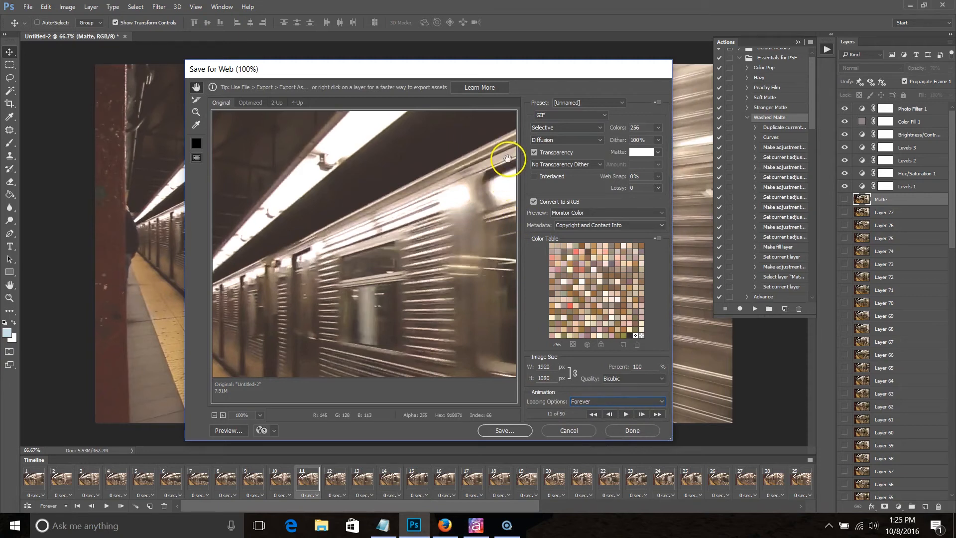
{"action": "left_click", "coordinate": [555, 128]}
{"action": "left_click", "coordinate": [555, 129]}
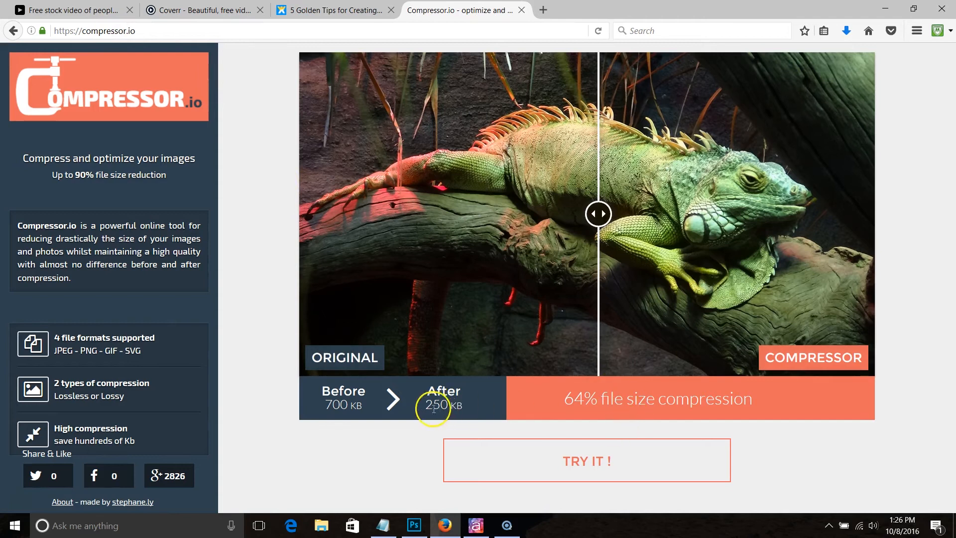
On Compressor.io in Firefox, open the compression page and try to upload the subway file from the Desktop
{"action": "left_click", "coordinate": [515, 471]}
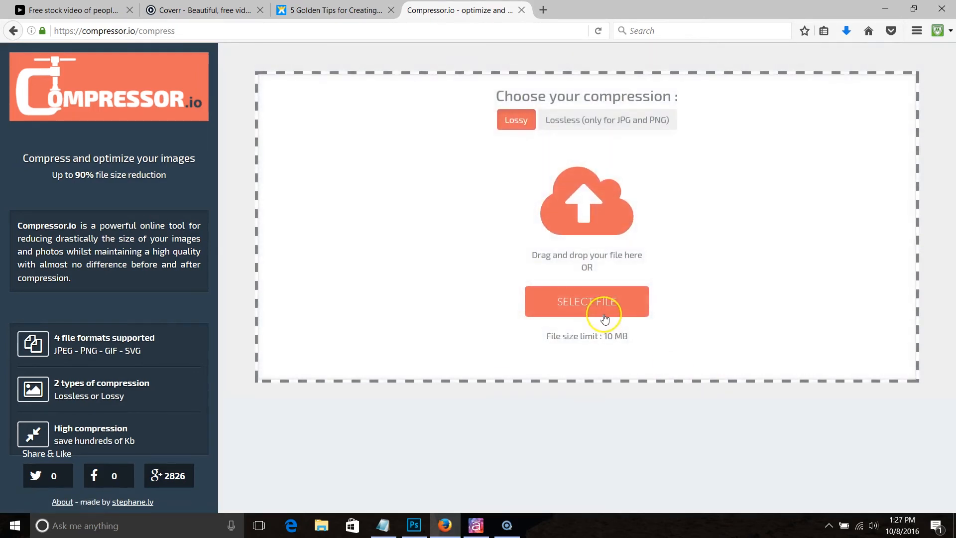
{"action": "left_click", "coordinate": [604, 315]}
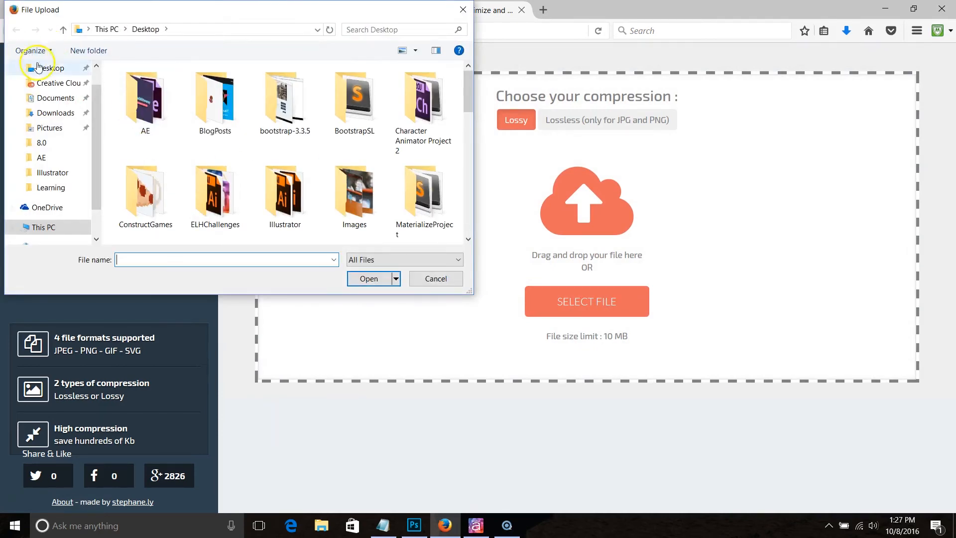
{"action": "mouse_move", "coordinate": [465, 85]}
{"action": "left_mouse_down"}
{"action": "mouse_move", "coordinate": [476, 150]}
{"action": "mouse_move", "coordinate": [471, 207]}
{"action": "left_mouse_up"}
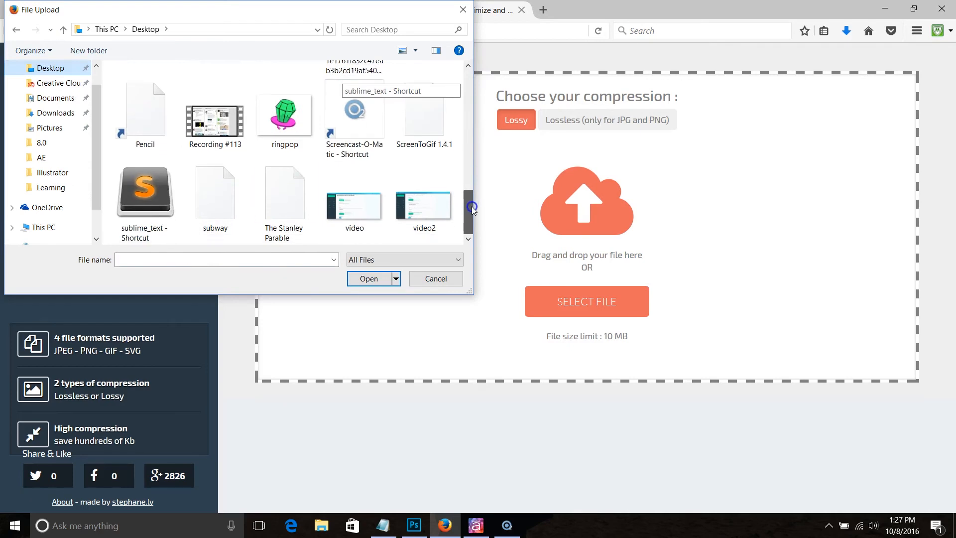
{"action": "left_click", "coordinate": [215, 204]}
{"action": "left_click", "coordinate": [369, 278]}
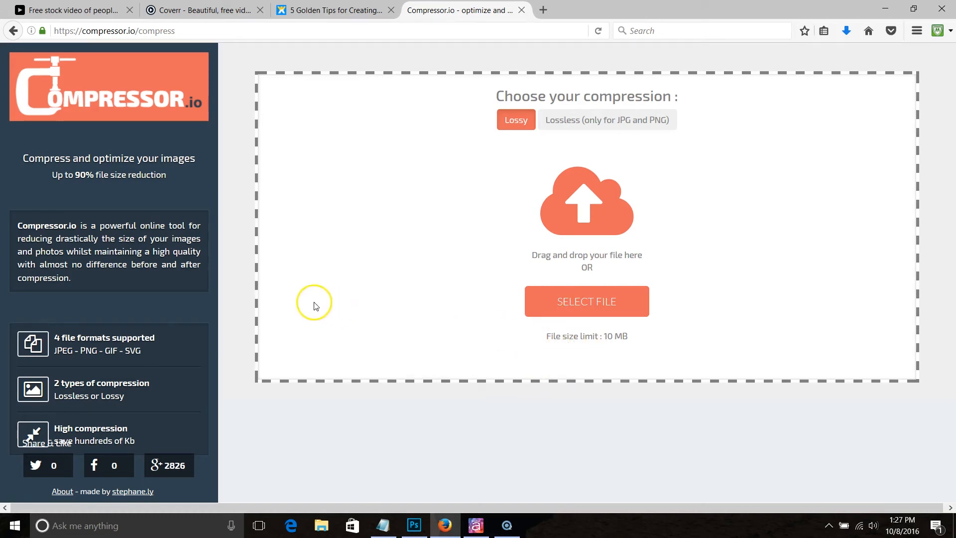
Switch back to Photoshop, reopen the Save for Web (Legacy) export and reduce the GIF to 128 colors
{"action": "left_click", "coordinate": [414, 525]}
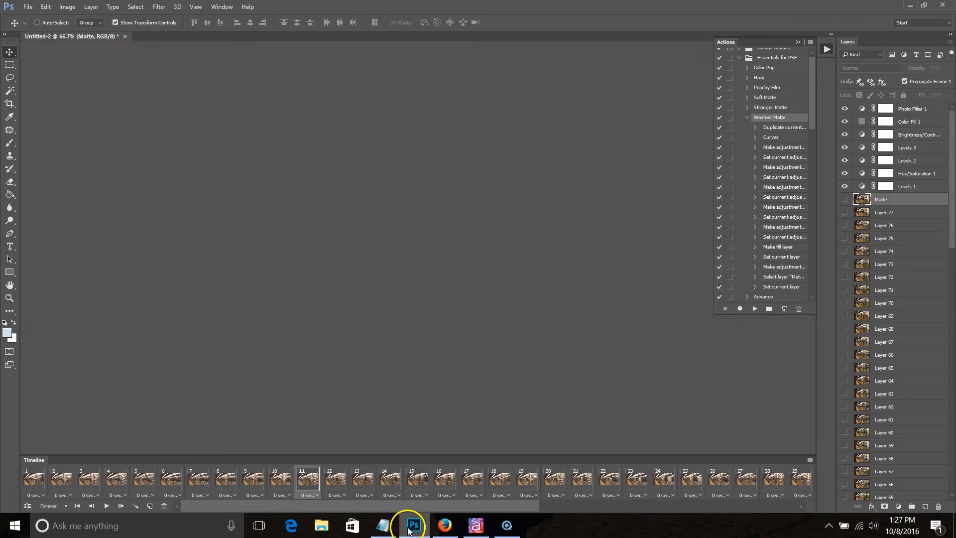
{"action": "left_click", "coordinate": [27, 6]}
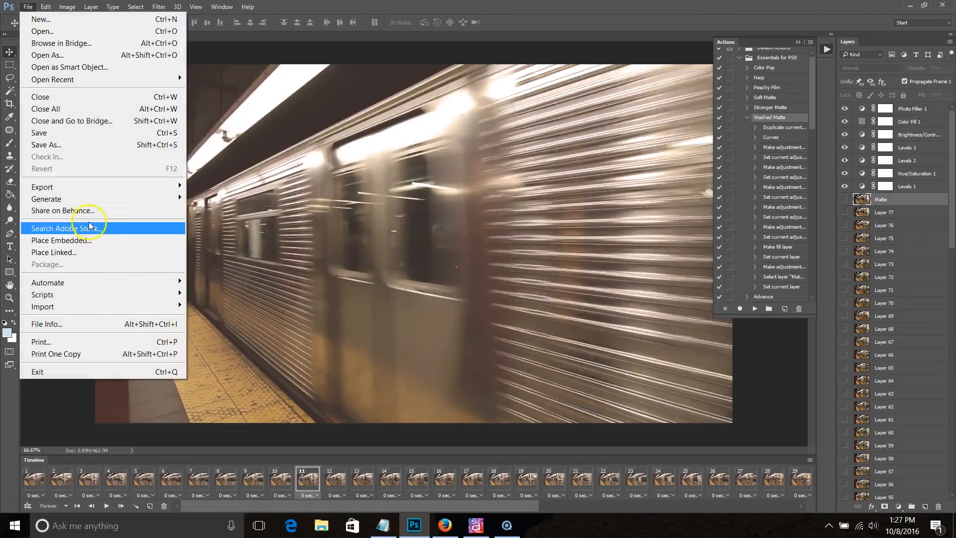
{"action": "mouse_move", "coordinate": [96, 188]}
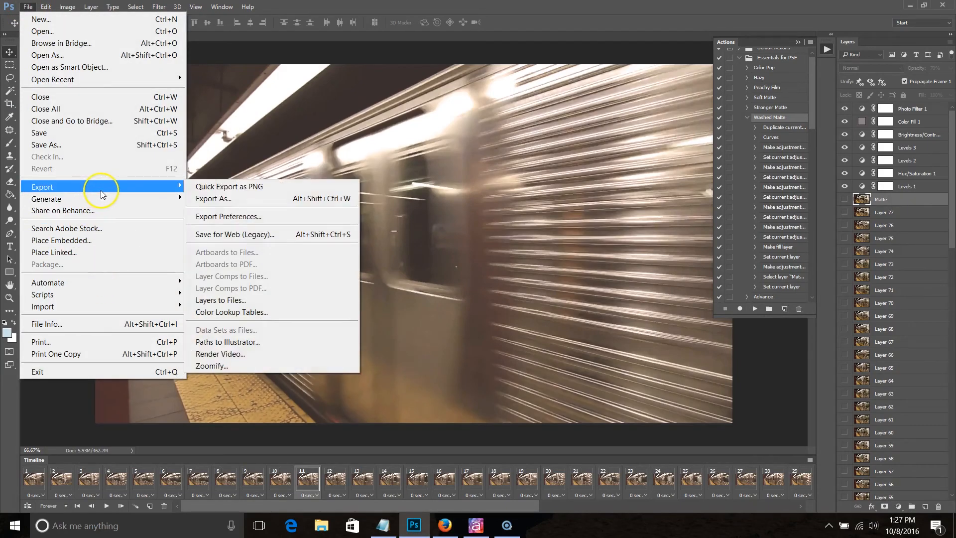
{"action": "left_click", "coordinate": [255, 238]}
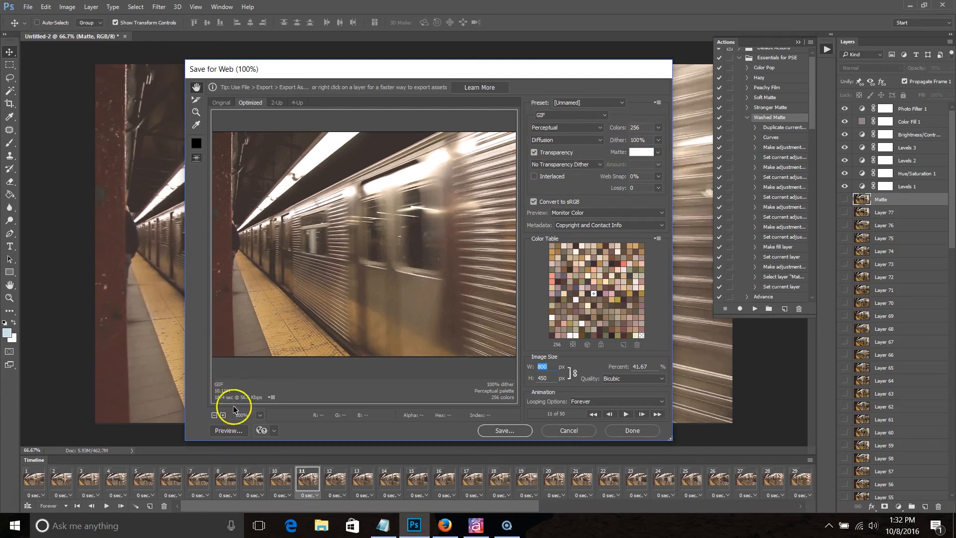
{"action": "left_click", "coordinate": [657, 131]}
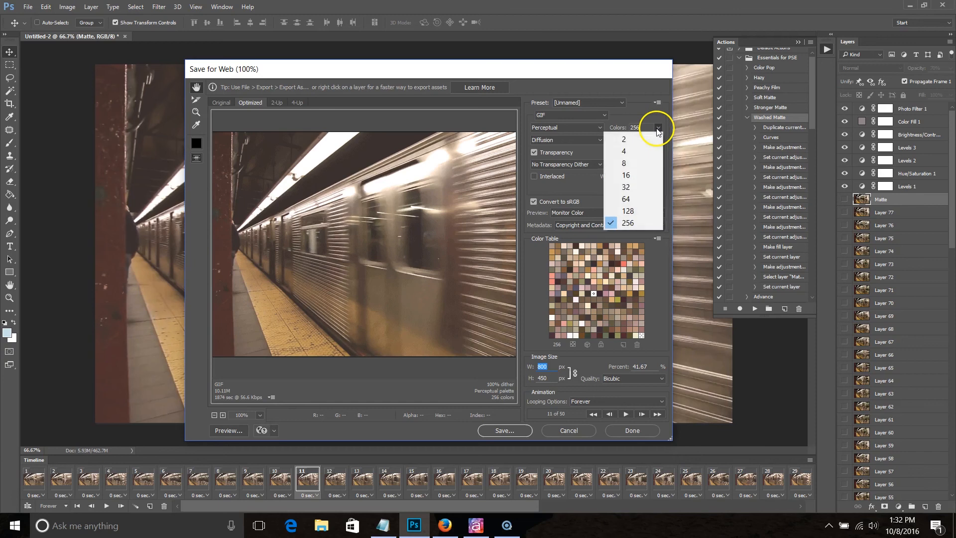
{"action": "left_click", "coordinate": [641, 214]}
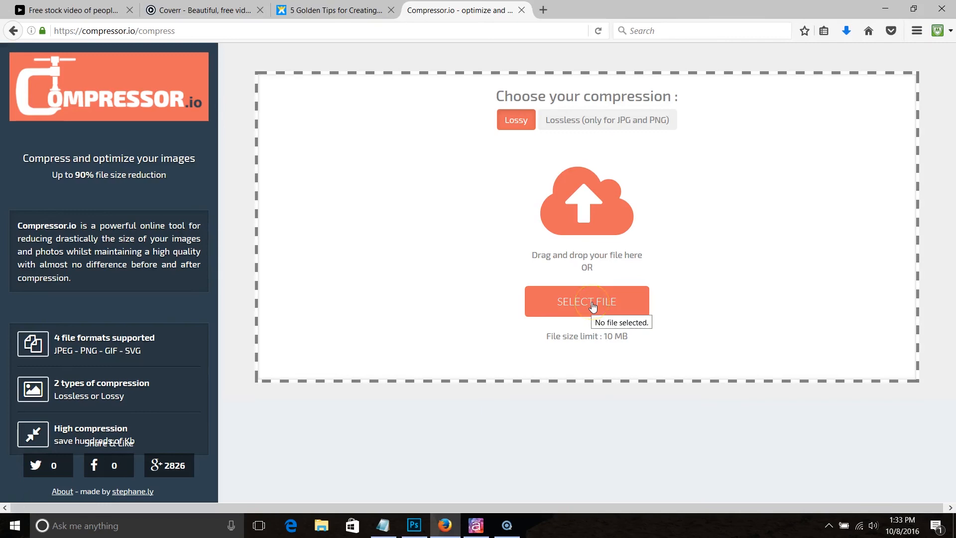
Return to Compressor.io in Firefox and upload the re-exported subway file from the Desktop for Lossy compression
{"action": "left_click", "coordinate": [591, 302]}
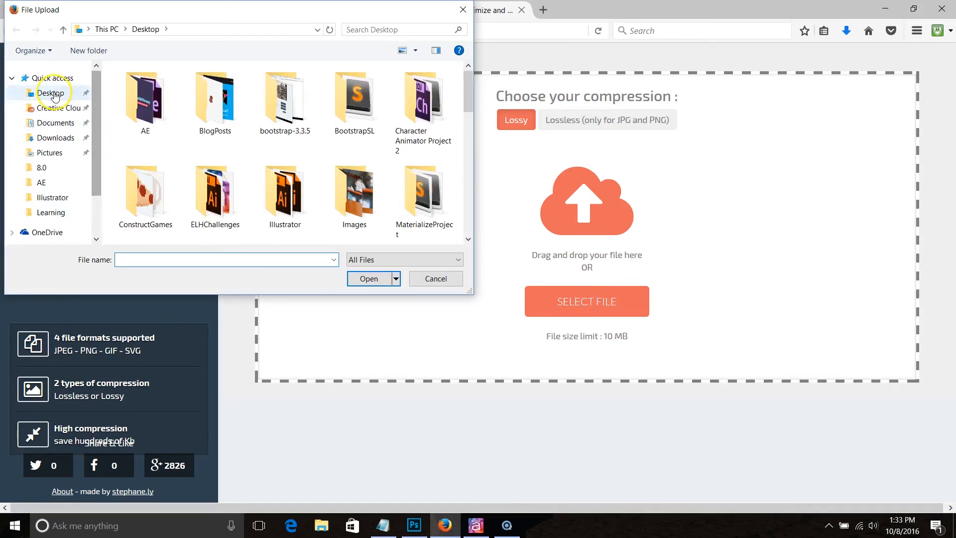
{"action": "scroll", "coordinate": [291, 214], "scroll_direction": "down", "scroll_amount": 10}
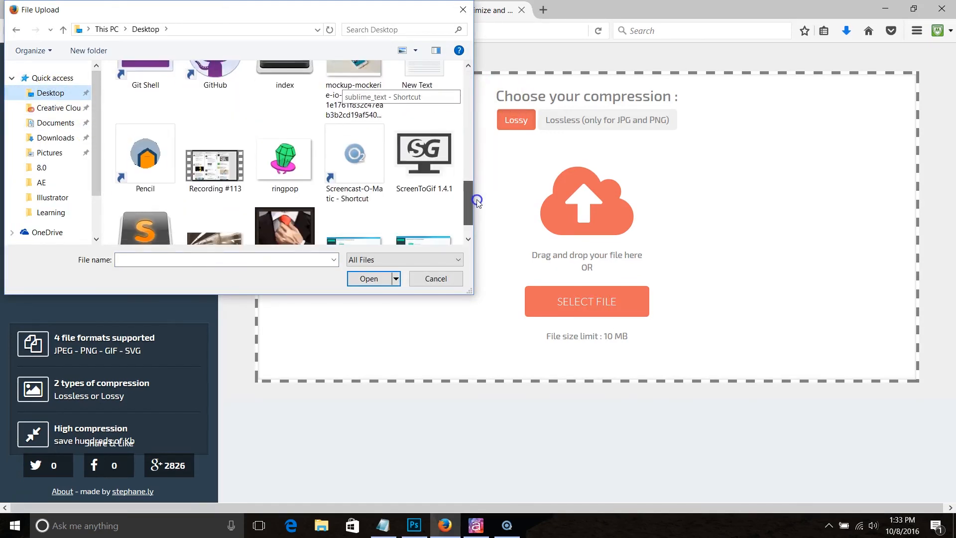
{"action": "left_click", "coordinate": [215, 205]}
{"action": "left_click", "coordinate": [381, 278]}
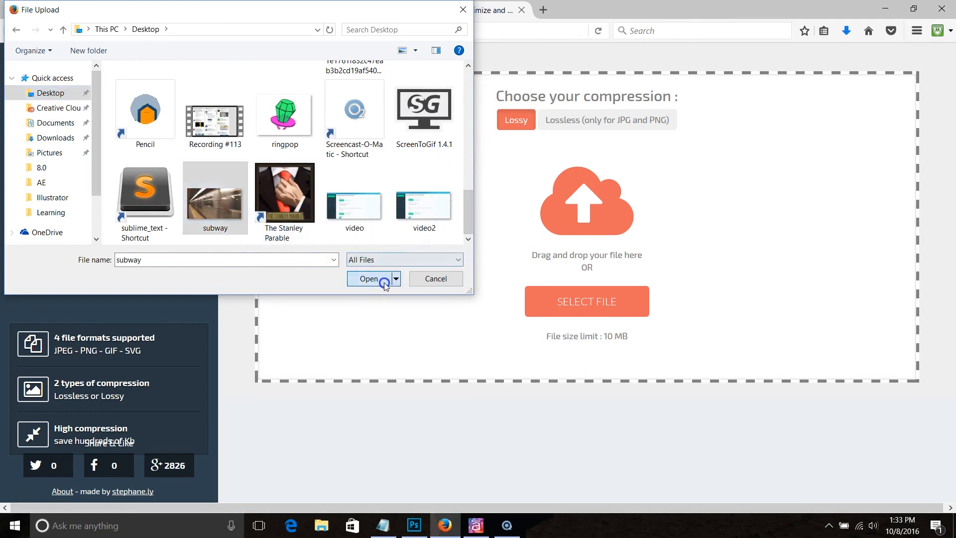